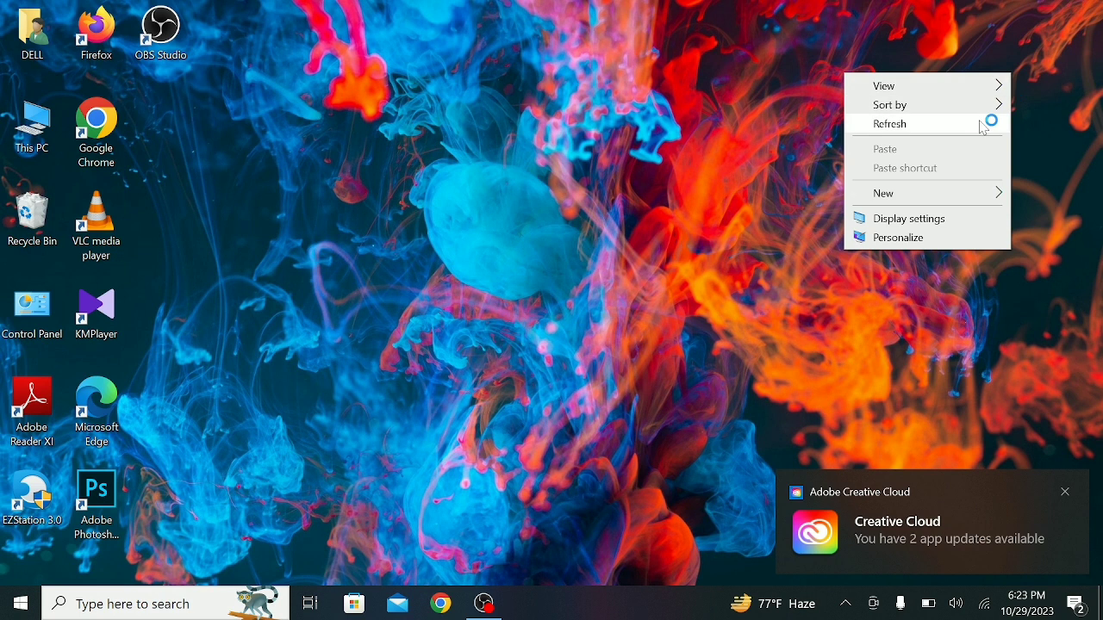
- Refresh the desktop and launch Adobe Photoshop CC 2019
{"action": "right_click", "coordinate": [1021, 61]}
{"action": "left_click", "coordinate": [1008, 110]}
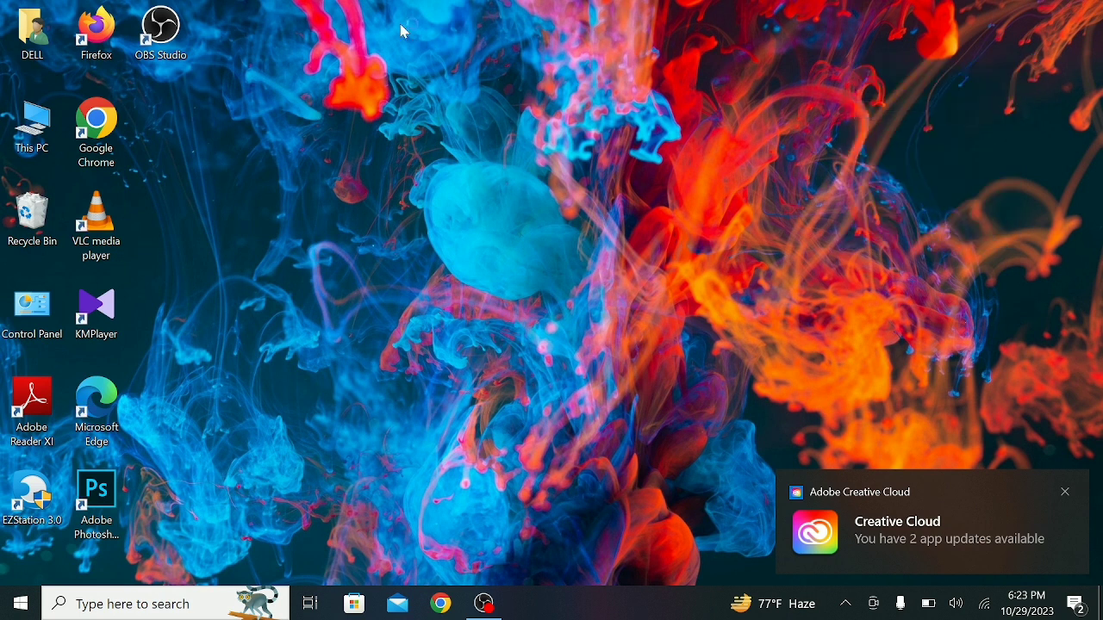
{"action": "left_click", "coordinate": [87, 493]}
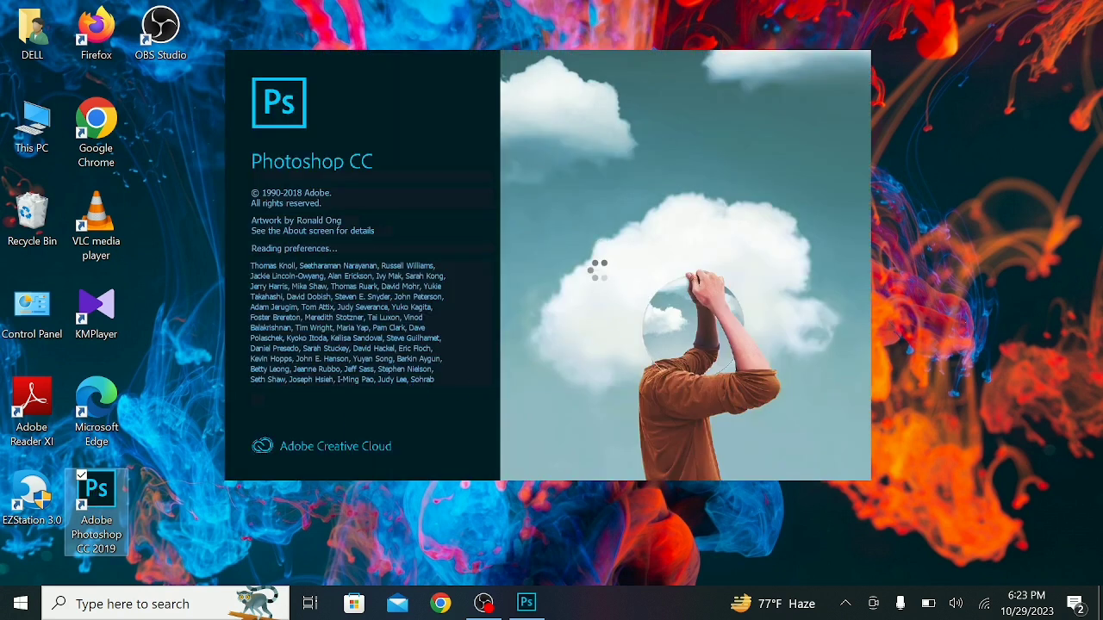
{"action": "mouse_move", "coordinate": [484, 603]}
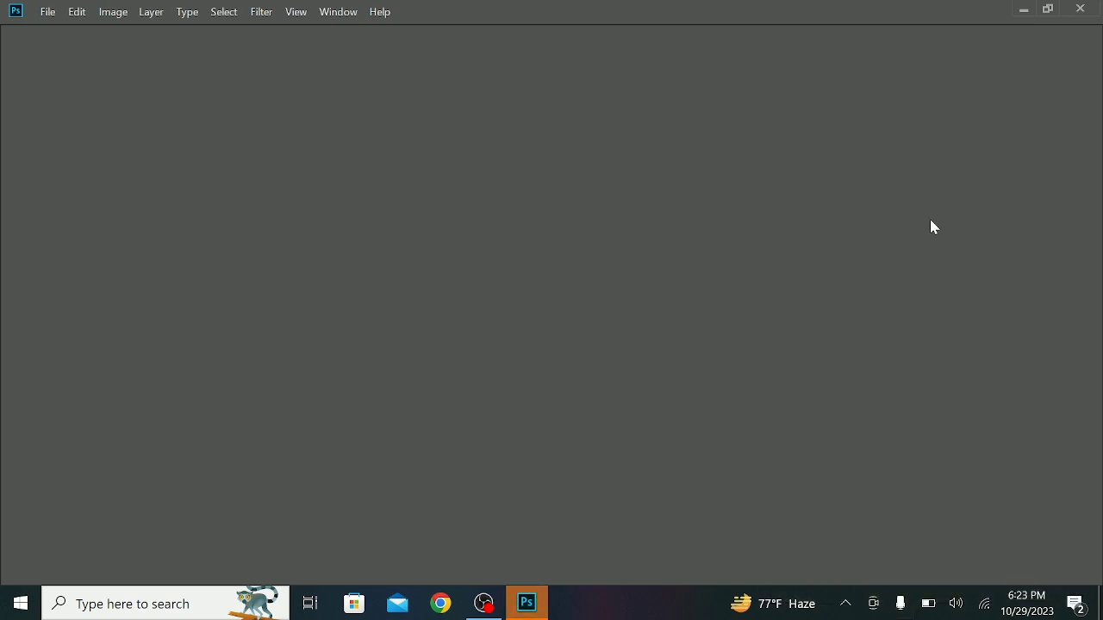
- Create a new 7 x 5 inch CMYK document at 300 pixels/inch with a white background, and collapse the layer list
{"action": "left_click", "coordinate": [40, 13]}
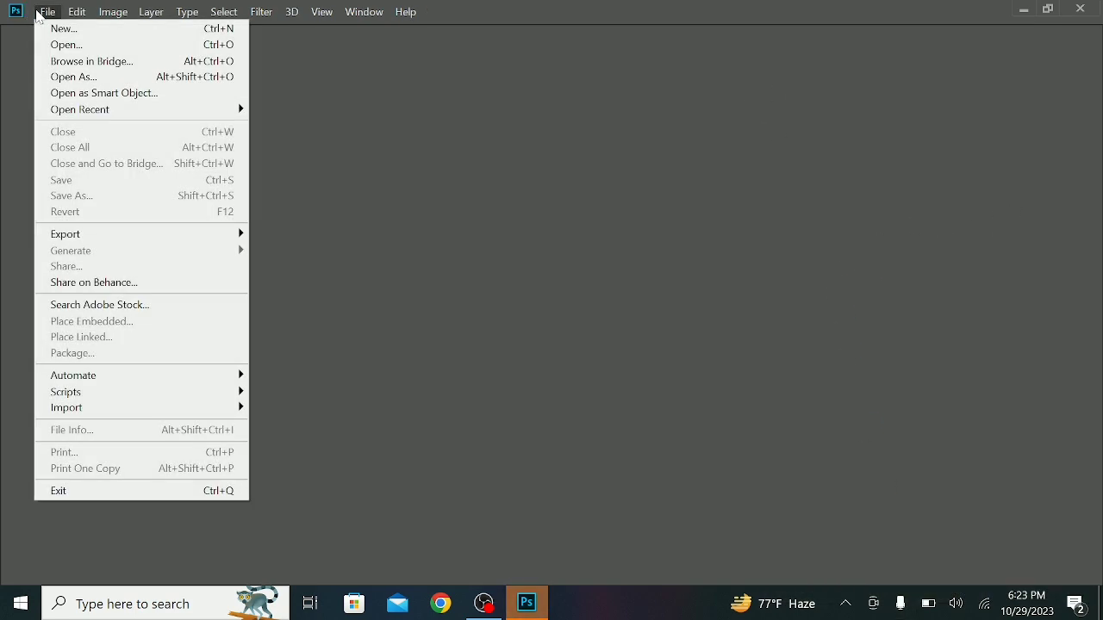
{"action": "left_click", "coordinate": [69, 28]}
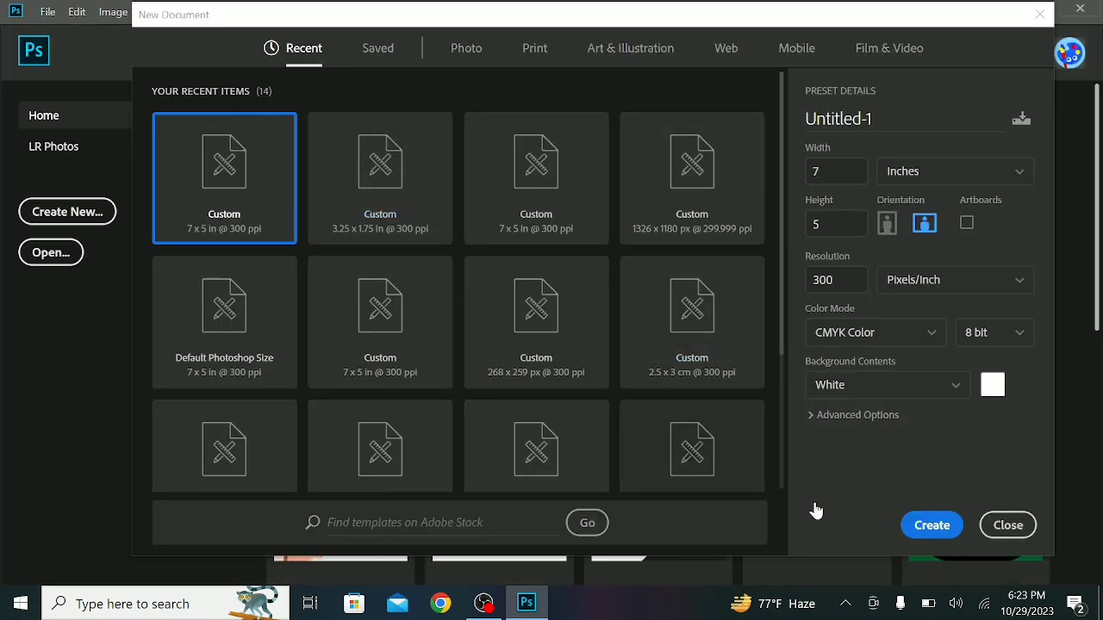
{"action": "left_click", "coordinate": [931, 527]}
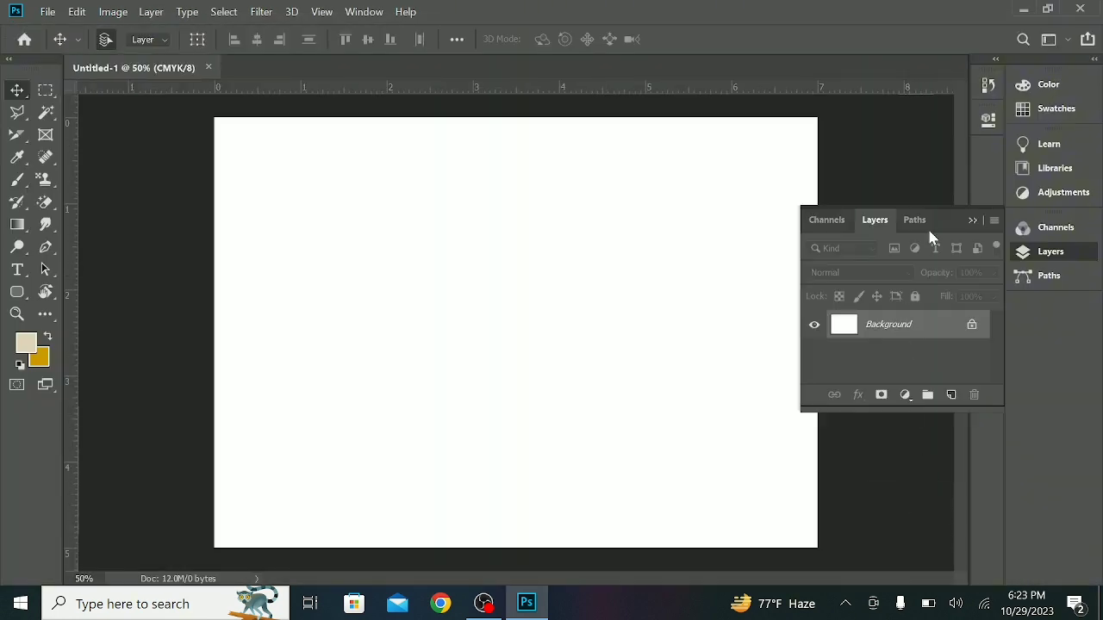
{"action": "left_click", "coordinate": [972, 222]}
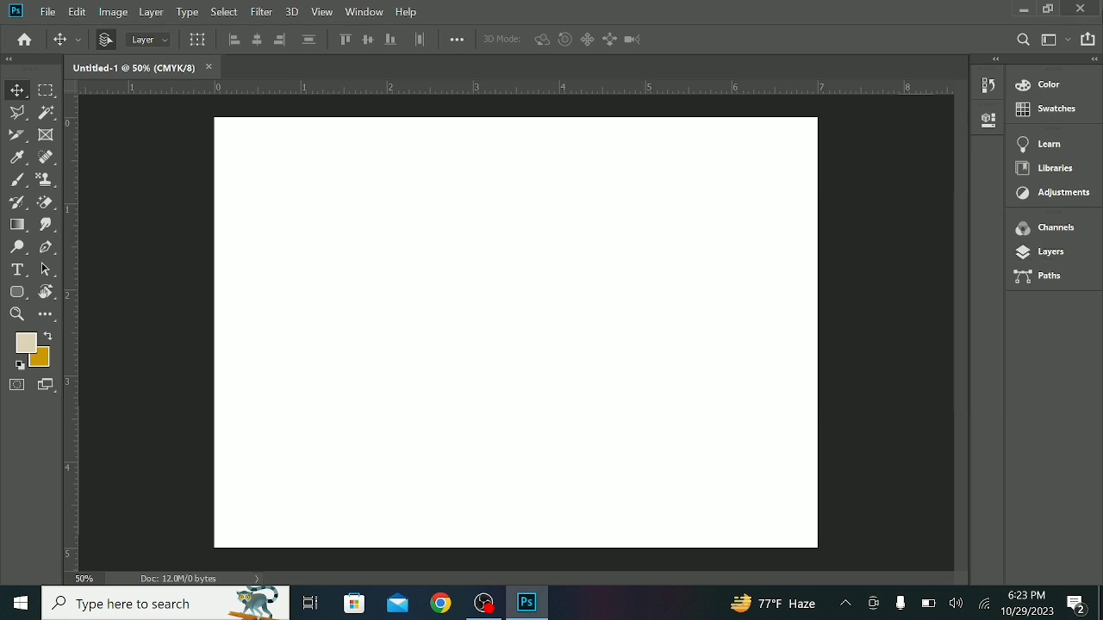
- Draw a rectangular selection about 3.1 x 1.4 inches in the upper part of the canvas and fill it with a green background color
{"action": "left_click", "coordinate": [48, 90]}
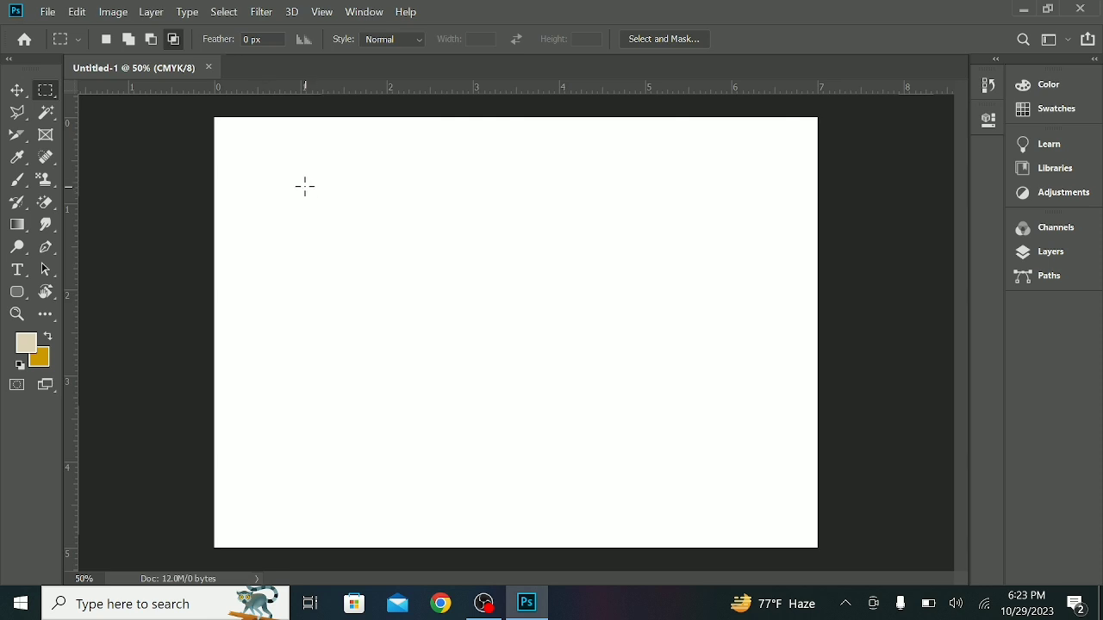
{"action": "left_click_drag", "start_coordinate": [326, 188], "coordinate": [591, 307]}
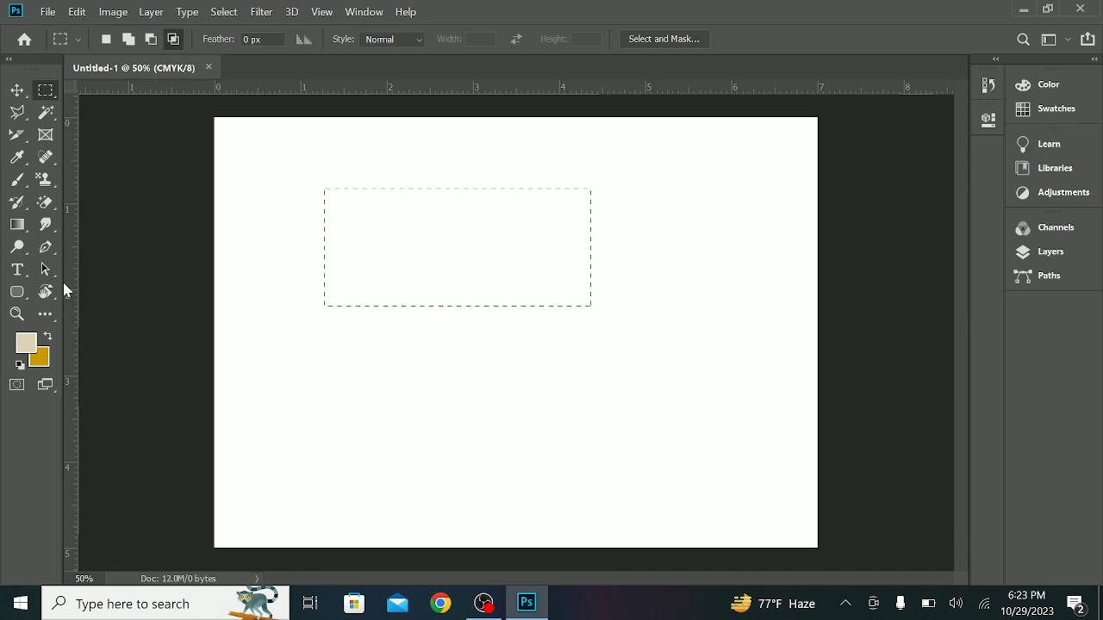
{"action": "left_click", "coordinate": [39, 356]}
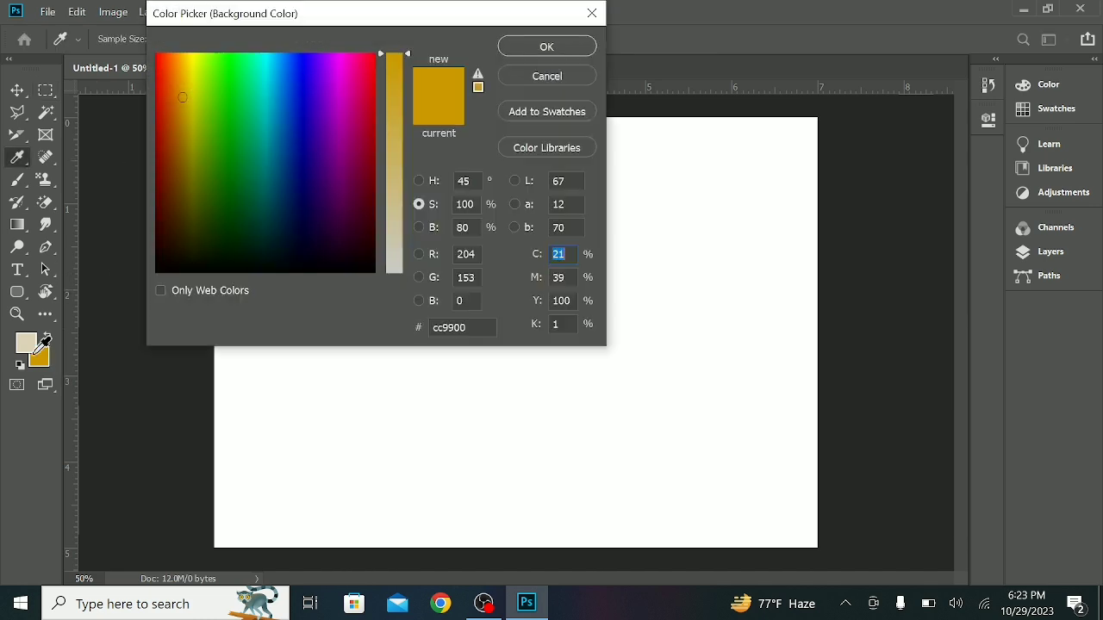
{"action": "left_click", "coordinate": [235, 123]}
{"action": "left_click", "coordinate": [571, 47]}
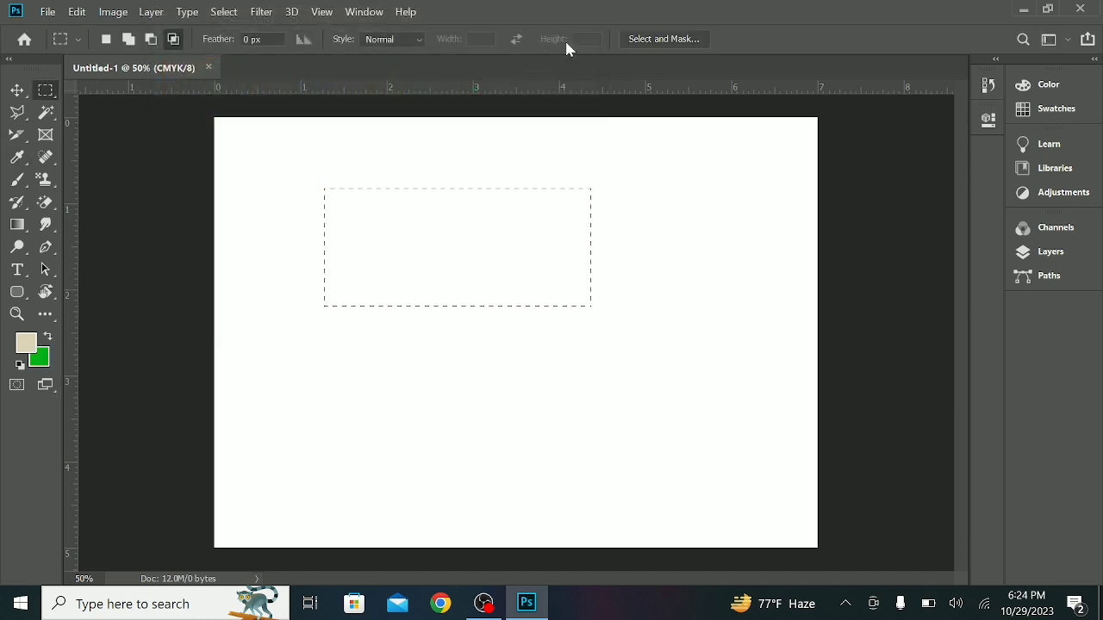
{"action": "key", "text": "ctrl+BackSpace"}
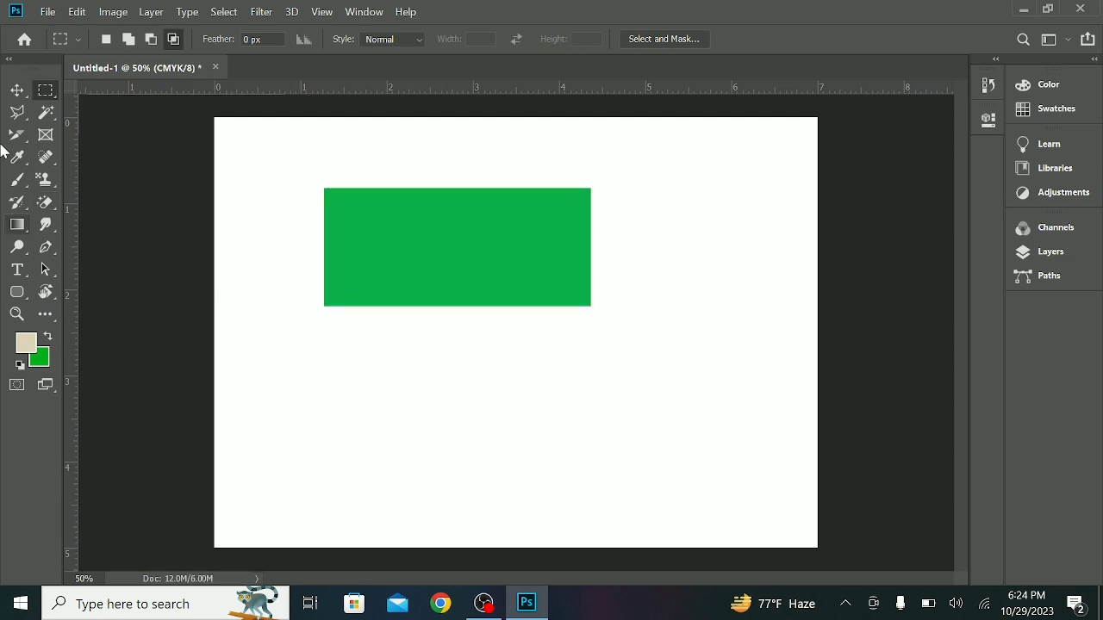
- Draw a circular selection about 0.9 inch across on the green rectangle with the Elliptical Marquee, feathered 4.3 px
{"action": "right_click", "coordinate": [46, 90]}
{"action": "left_click", "coordinate": [95, 107]}
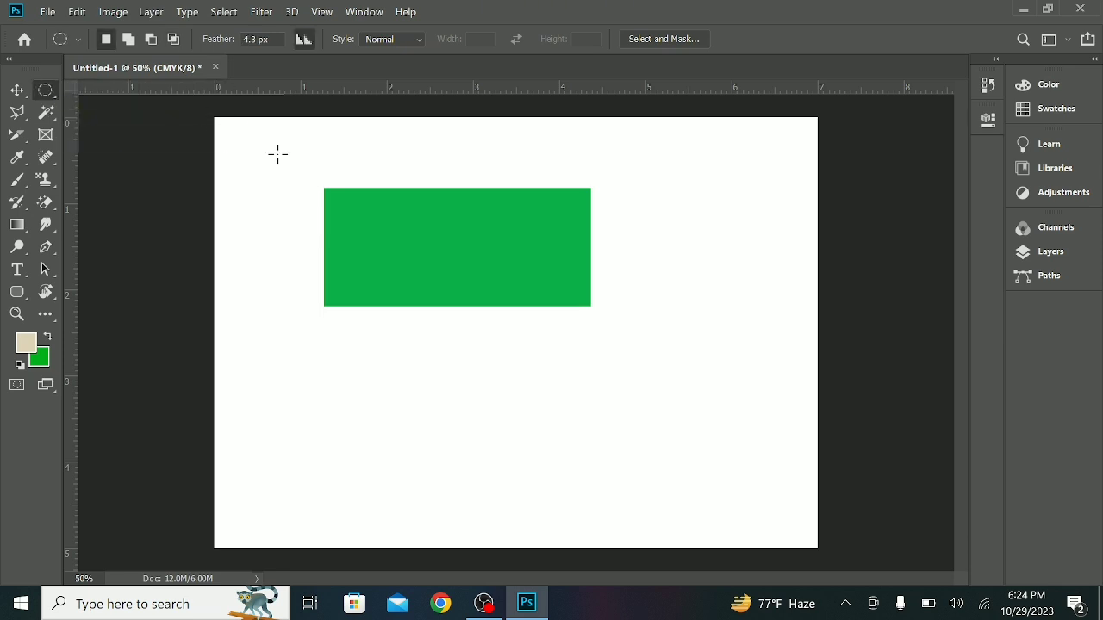
{"action": "left_click_drag", "start_coordinate": [457, 256], "coordinate": [477, 273]}
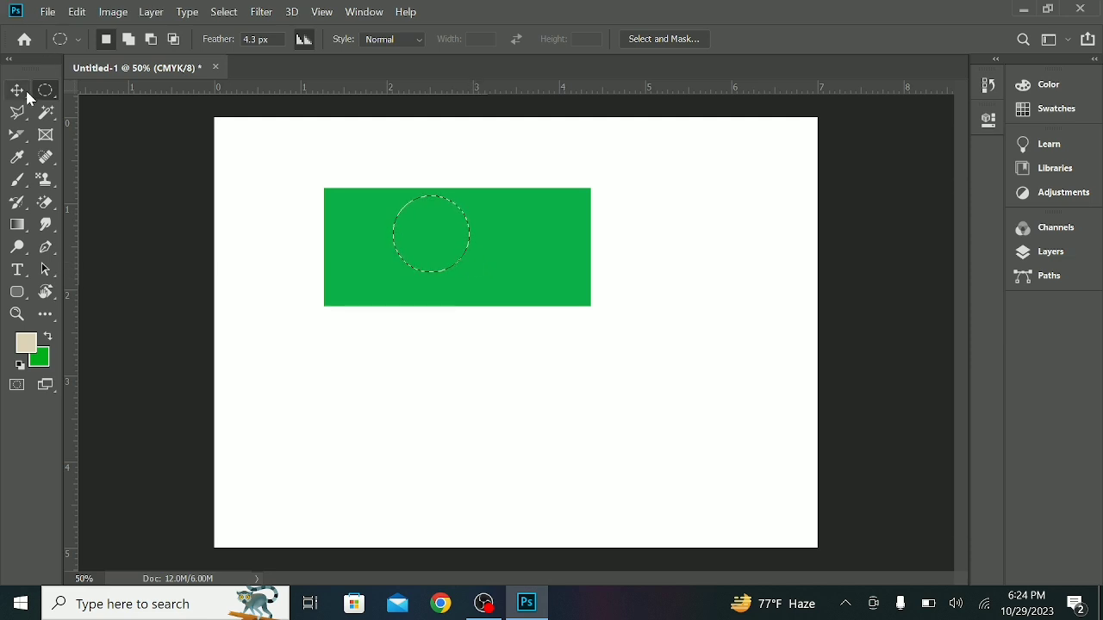
- Set the background color to the red cf0018
{"action": "left_click", "coordinate": [40, 357]}
{"action": "left_click", "coordinate": [165, 56]}
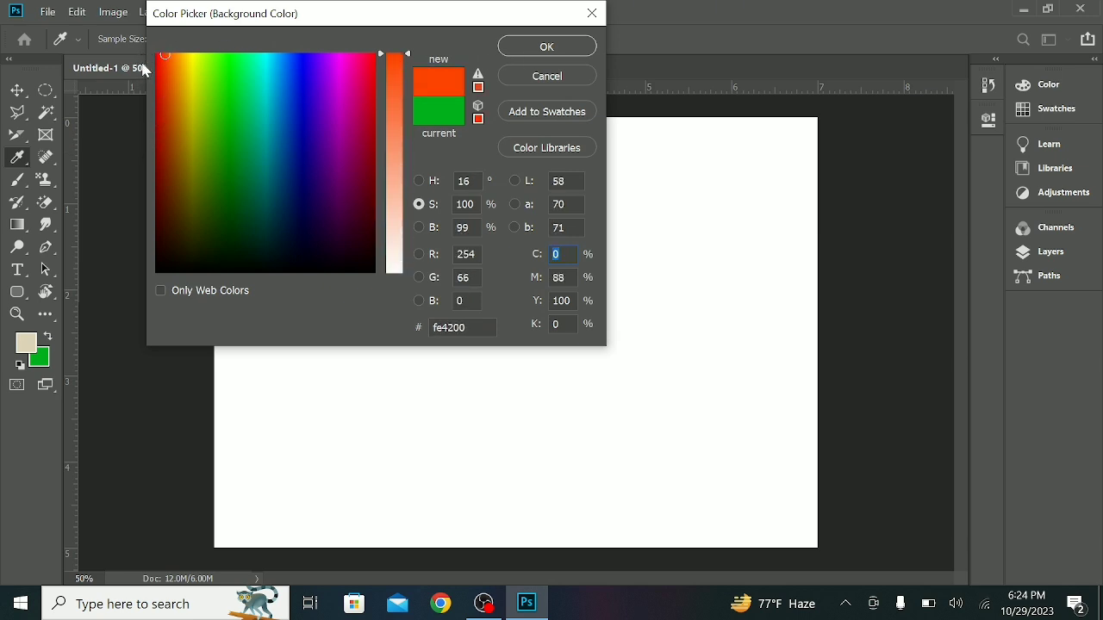
{"action": "mouse_move", "coordinate": [325, 88]}
{"action": "left_mouse_down"}
{"action": "mouse_move", "coordinate": [367, 81]}
{"action": "mouse_move", "coordinate": [370, 94]}
{"action": "left_mouse_up"}
{"action": "left_click", "coordinate": [585, 49]}
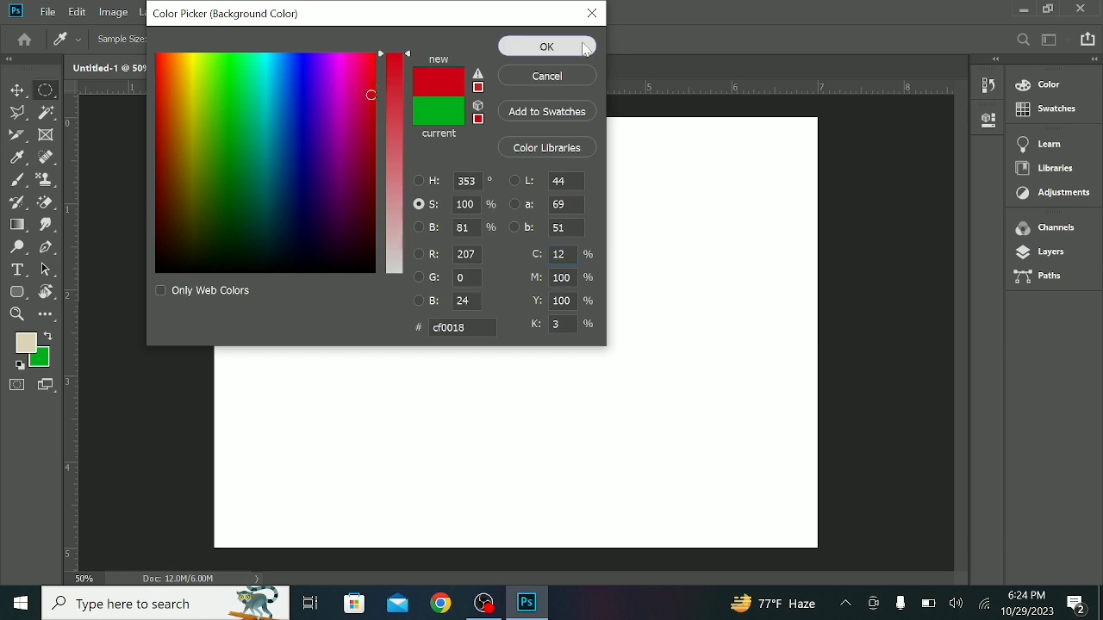
- Fill the feathered circular selection with the background red and deselect it
{"action": "key", "text": "ctrl+BackSpace"}
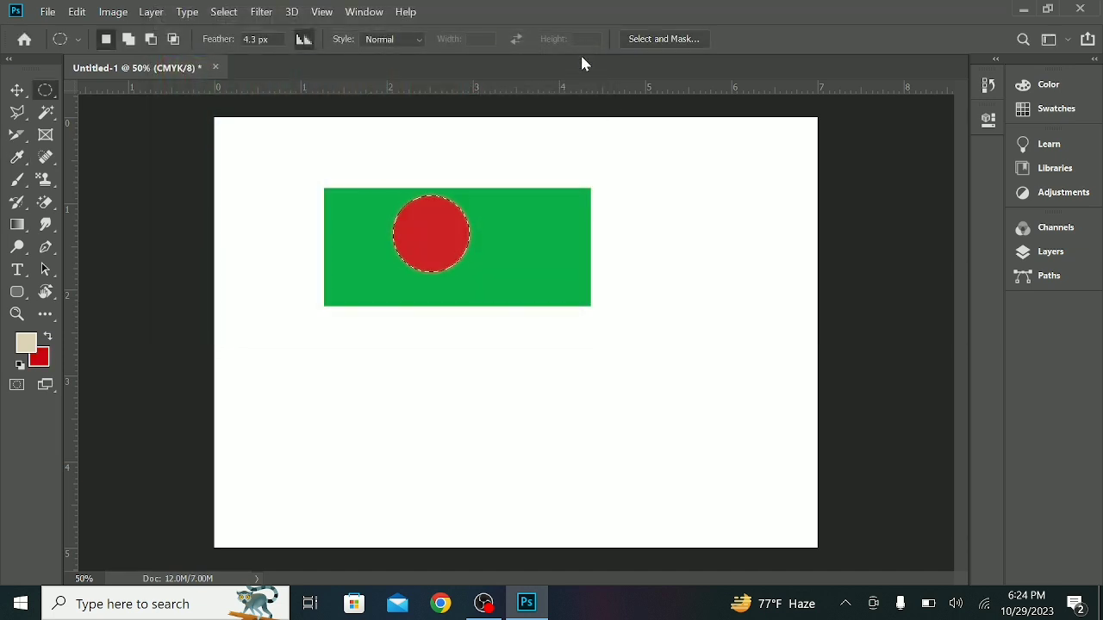
{"action": "key", "text": "ctrl+d"}
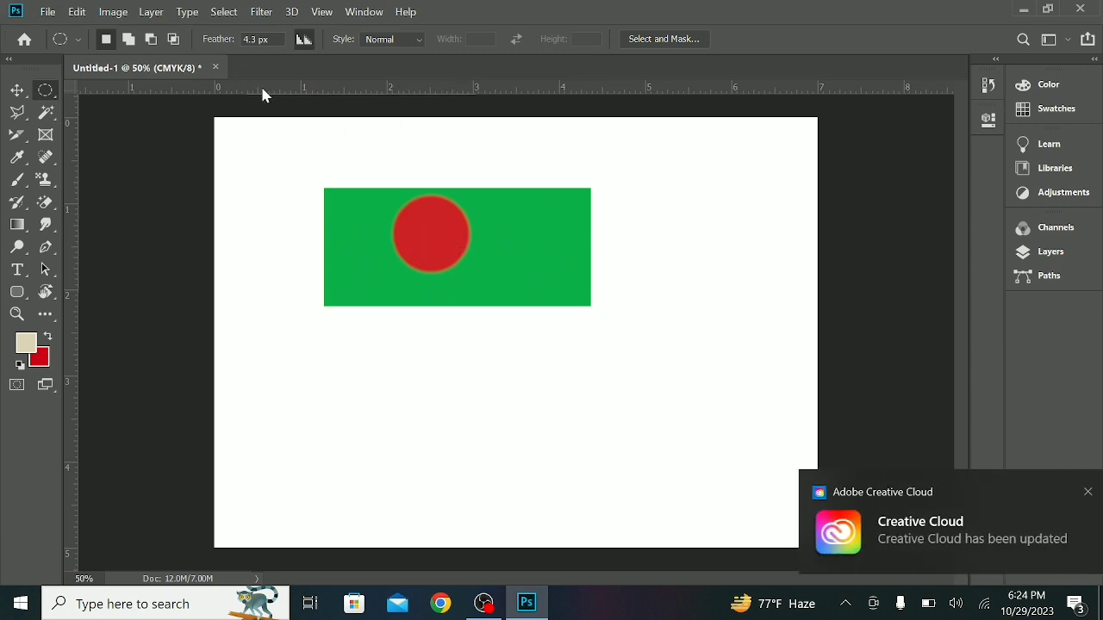
{"action": "left_click", "coordinate": [17, 89]}
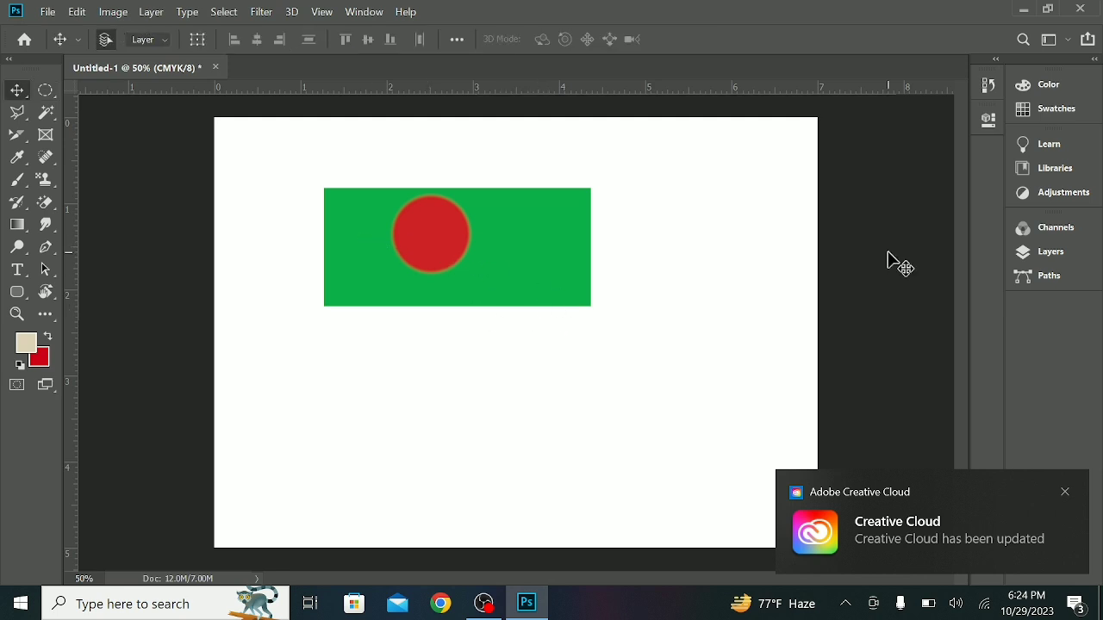
- Show the document's layers and undo the red circle's deselection, fill and selection
{"action": "left_click", "coordinate": [1070, 252]}
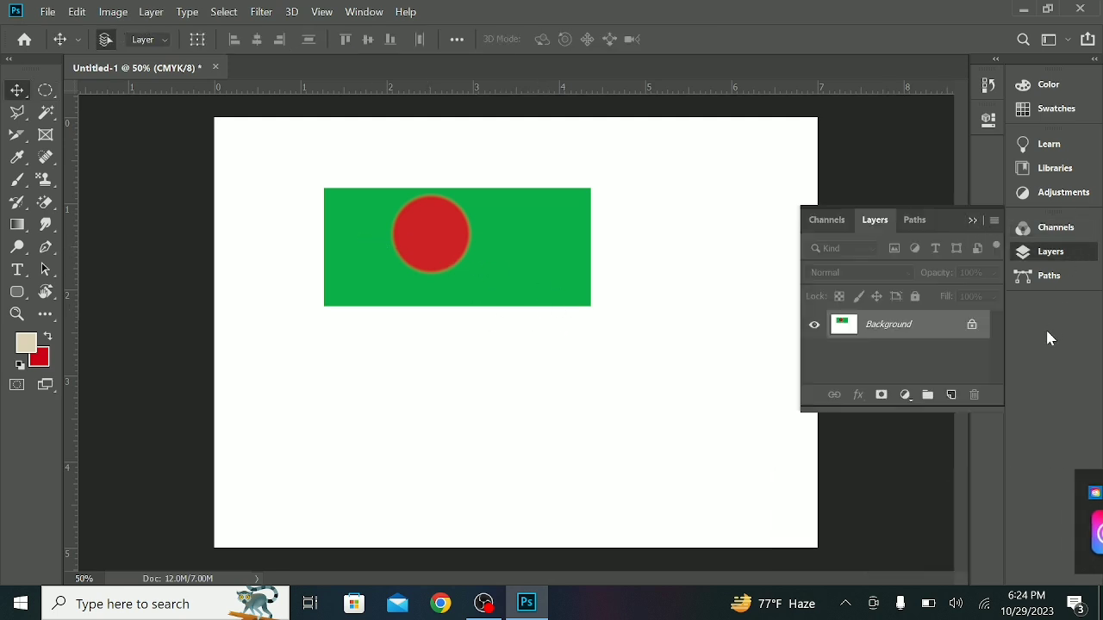
{"action": "key", "text": "ctrl+z"}
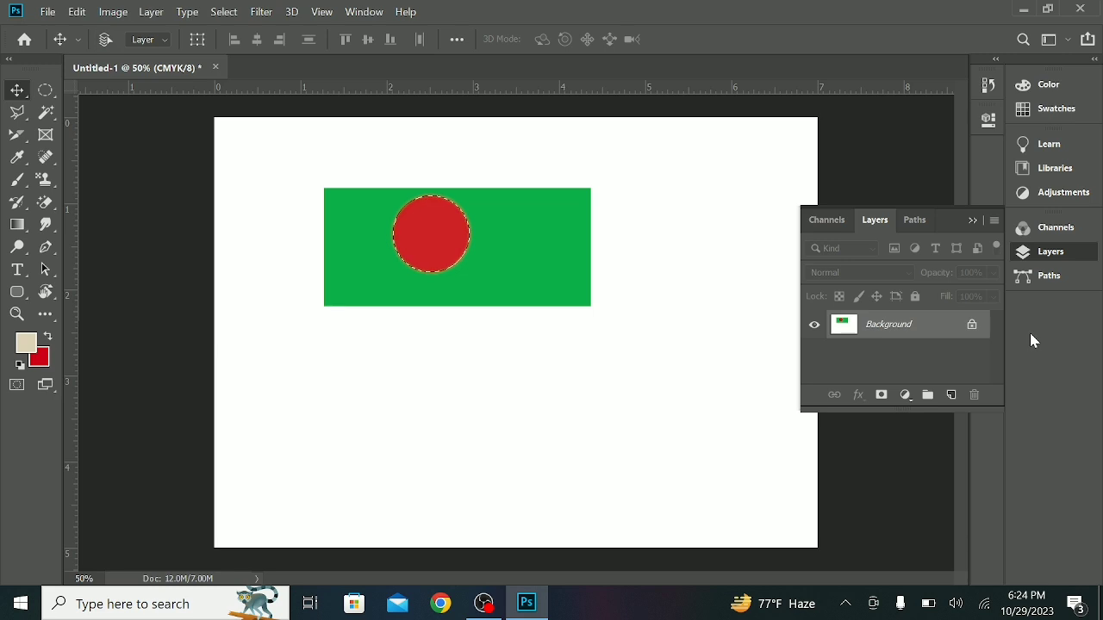
{"action": "key", "text": "ctrl+z"}
{"action": "key", "text": "ctrl+z"}
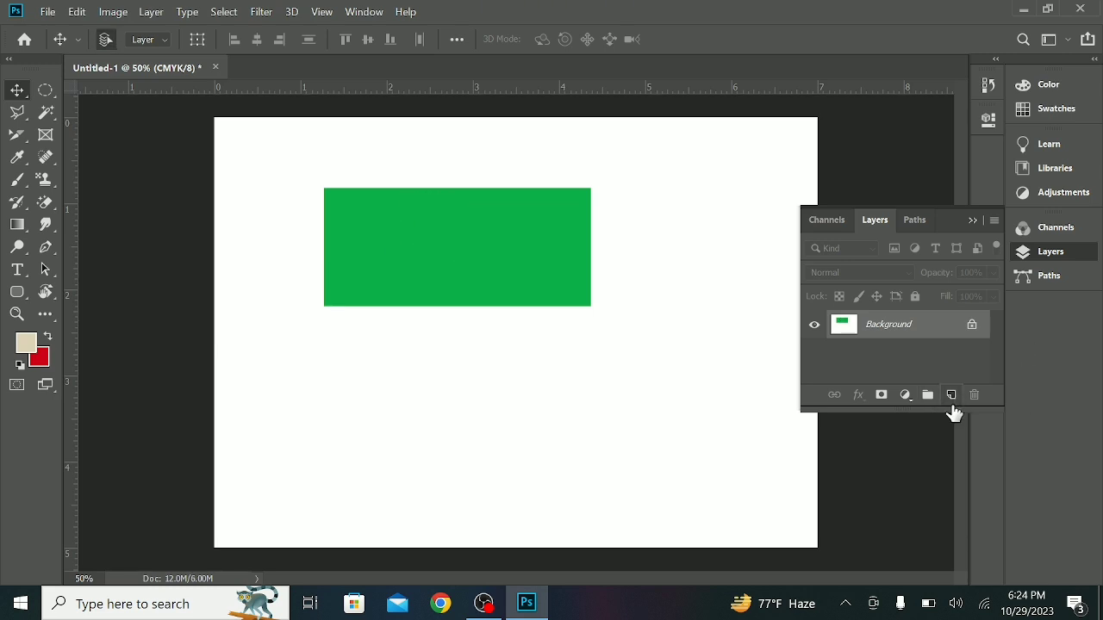
- Add a new layer above the background and set the Elliptical Marquee feather to 0 px
{"action": "left_click", "coordinate": [951, 397]}
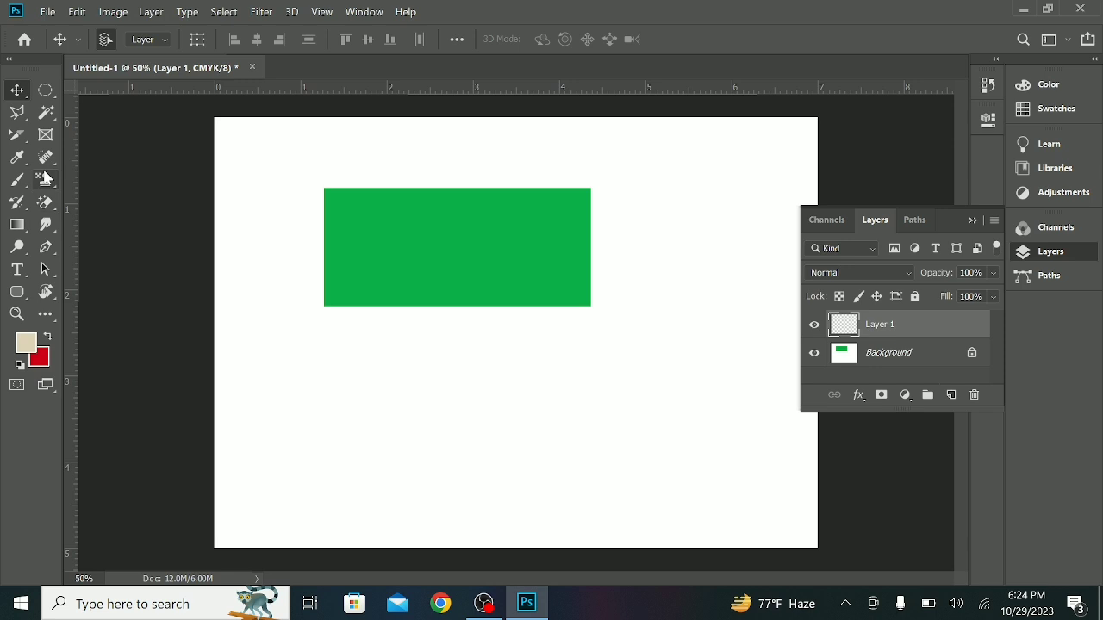
{"action": "left_click", "coordinate": [45, 89]}
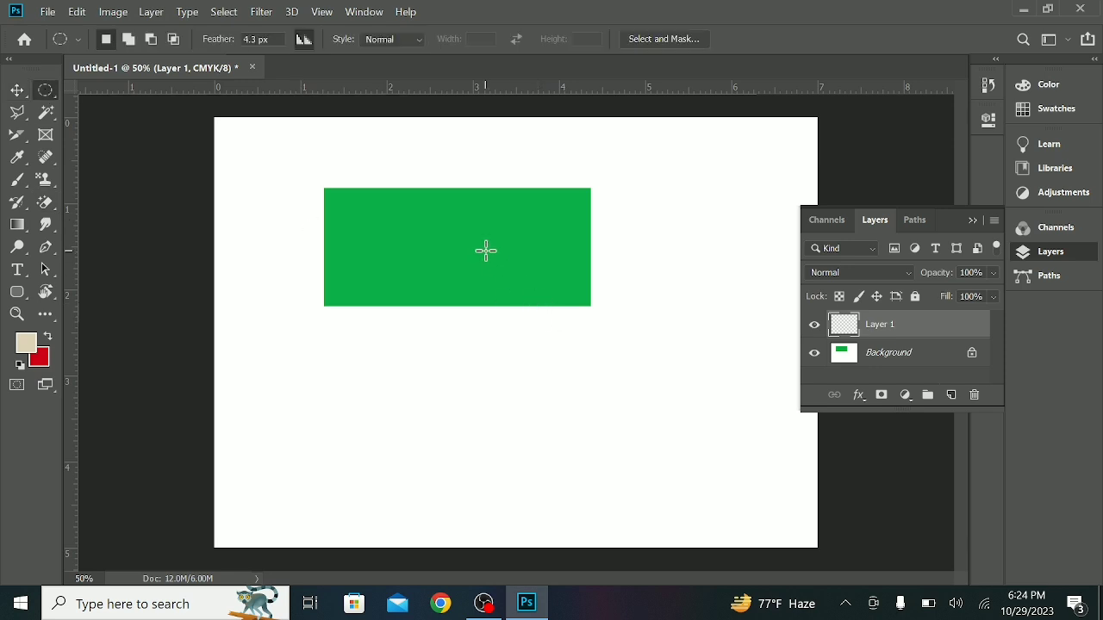
{"action": "key", "text": "BackSpace"}
{"action": "key", "text": "BackSpace"}
{"action": "key", "text": "BackSpace"}
{"action": "key", "text": "BackSpace"}
{"action": "key", "text": "BackSpace"}
{"action": "key", "text": "BackSpace"}
- Draw a red-filled circle about 0.9 inch across on the new layer and move it down to the green rectangle's vertical middle
{"action": "left_click_drag", "start_coordinate": [448, 229], "coordinate": [507, 269]}
{"action": "key", "text": "ctrl+BackSpace"}
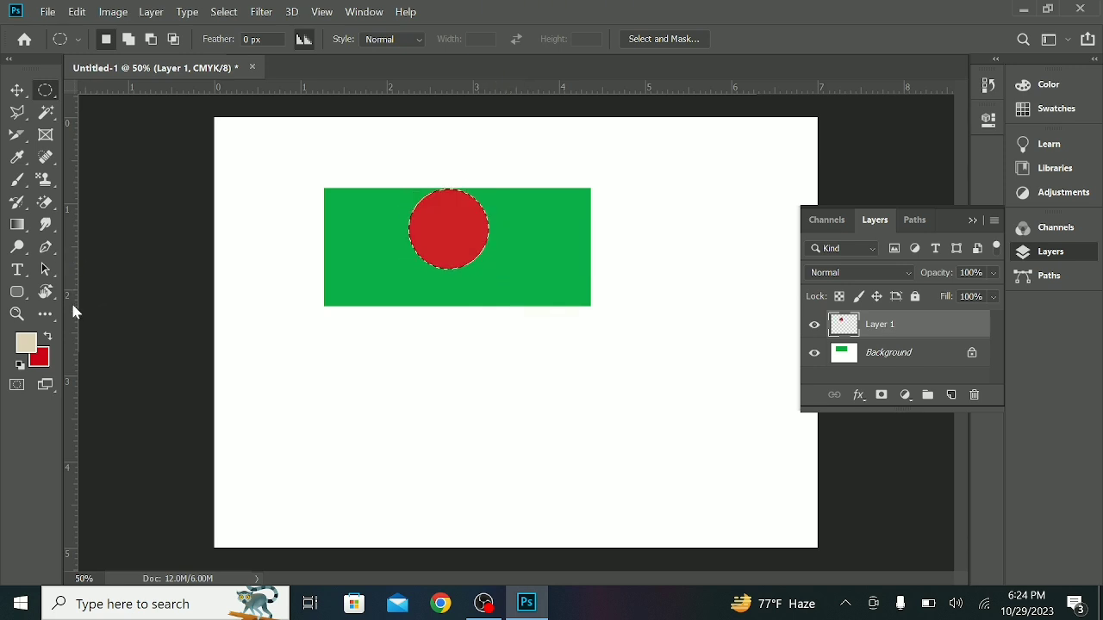
{"action": "key", "text": "ctrl+d"}
{"action": "left_click", "coordinate": [15, 90]}
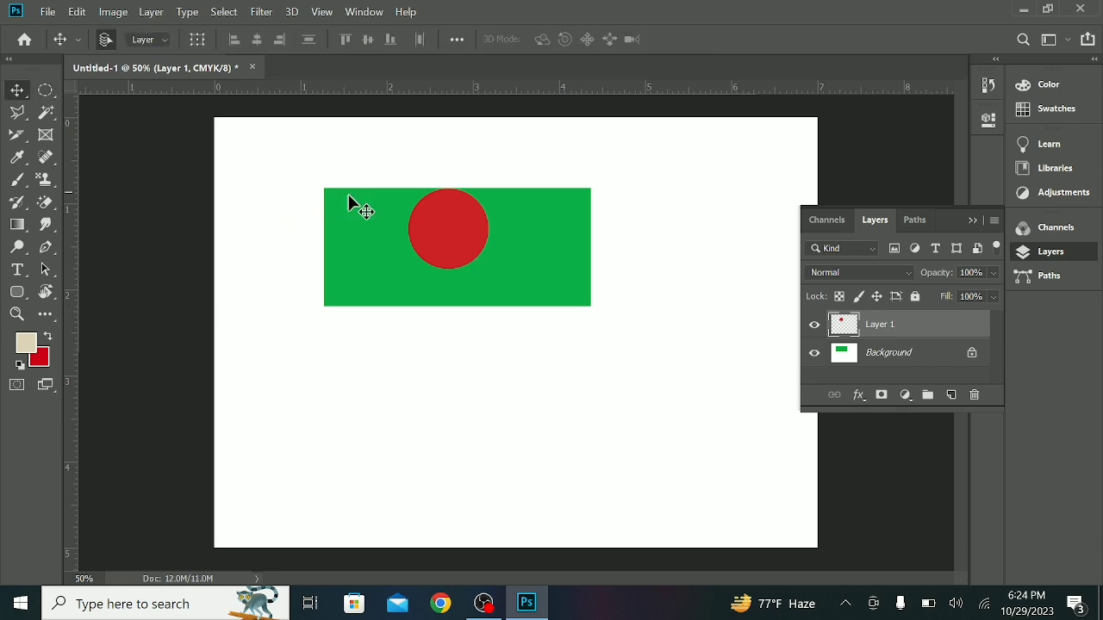
{"action": "left_click_drag", "start_coordinate": [450, 242], "coordinate": [454, 258]}
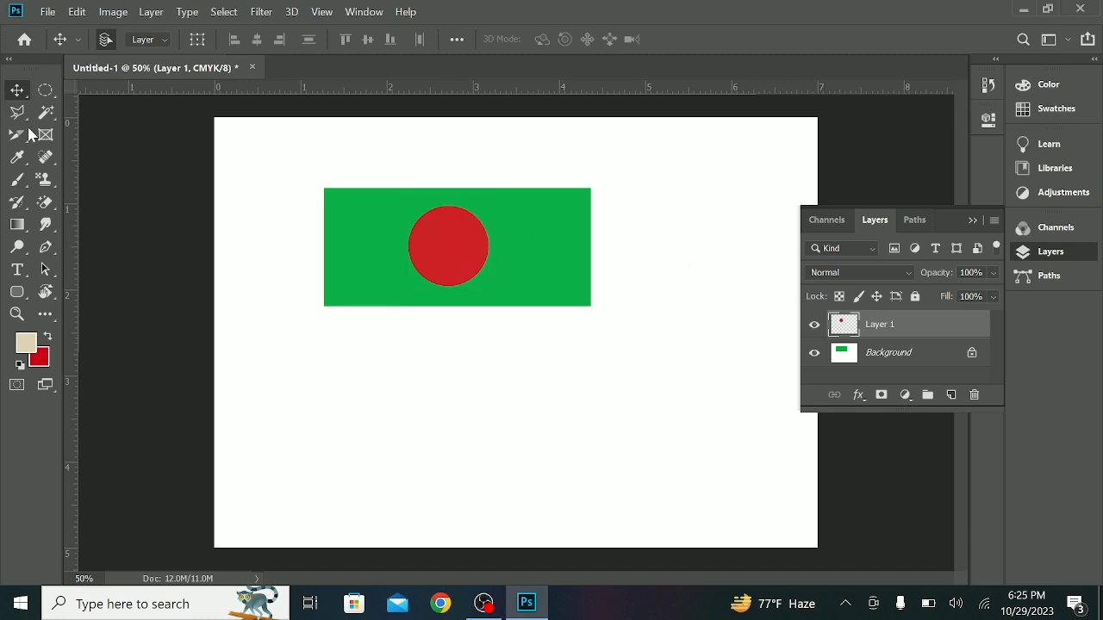
- Draw a vertical rounded rectangle about 27 x 991 px with 10 px radius as a flagpole along the green rectangle's right edge
{"action": "left_click", "coordinate": [17, 292]}
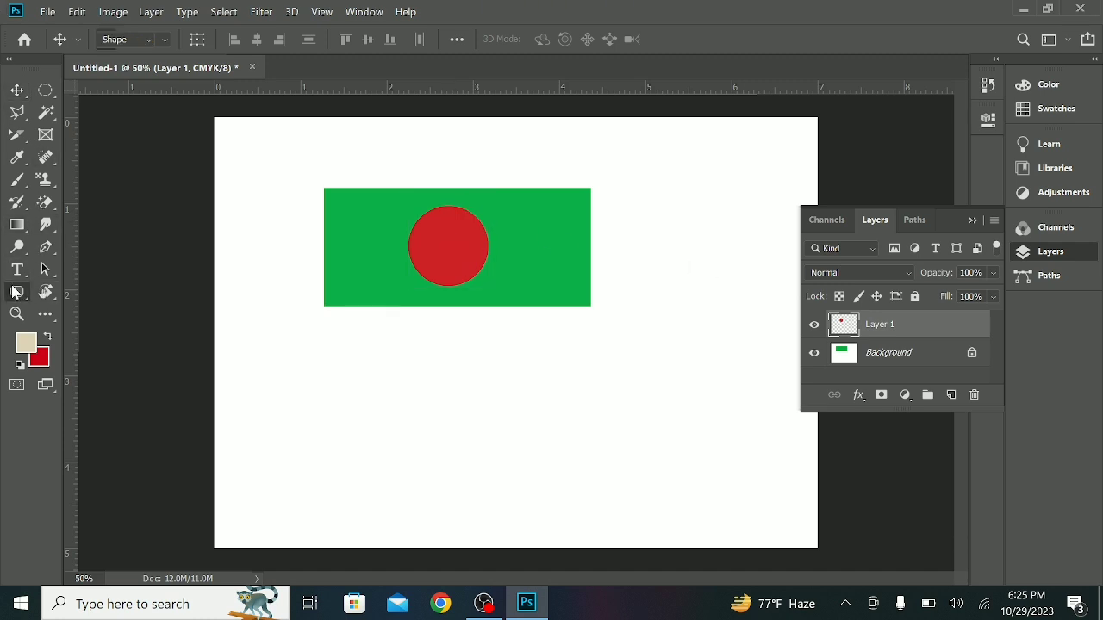
{"action": "right_click", "coordinate": [16, 293]}
{"action": "left_click", "coordinate": [103, 305]}
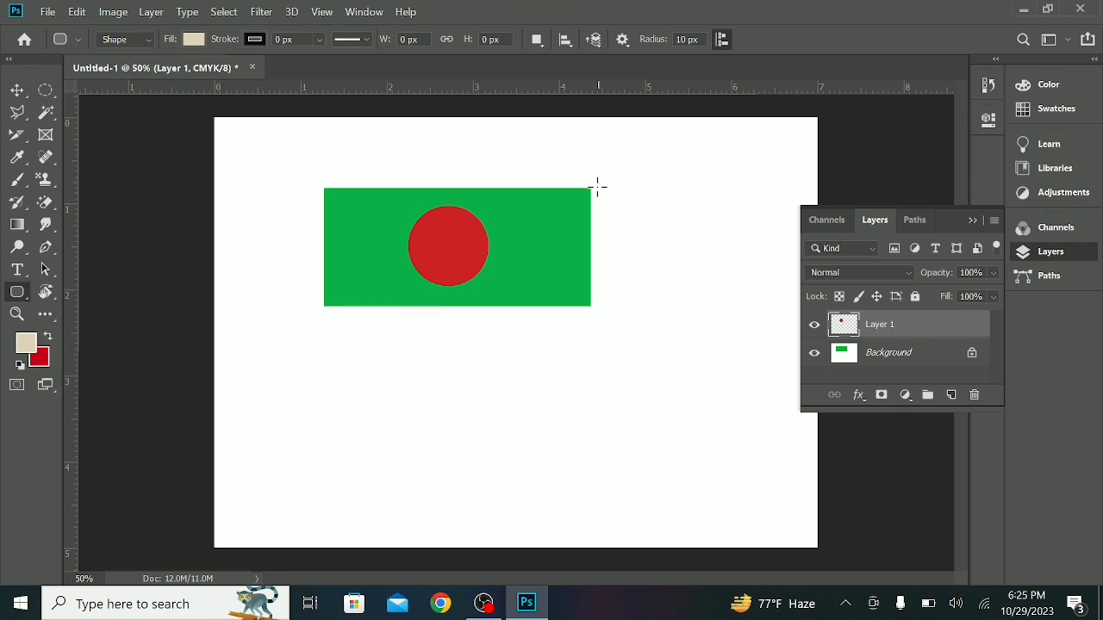
{"action": "left_click_drag", "start_coordinate": [590, 178], "coordinate": [593, 459]}
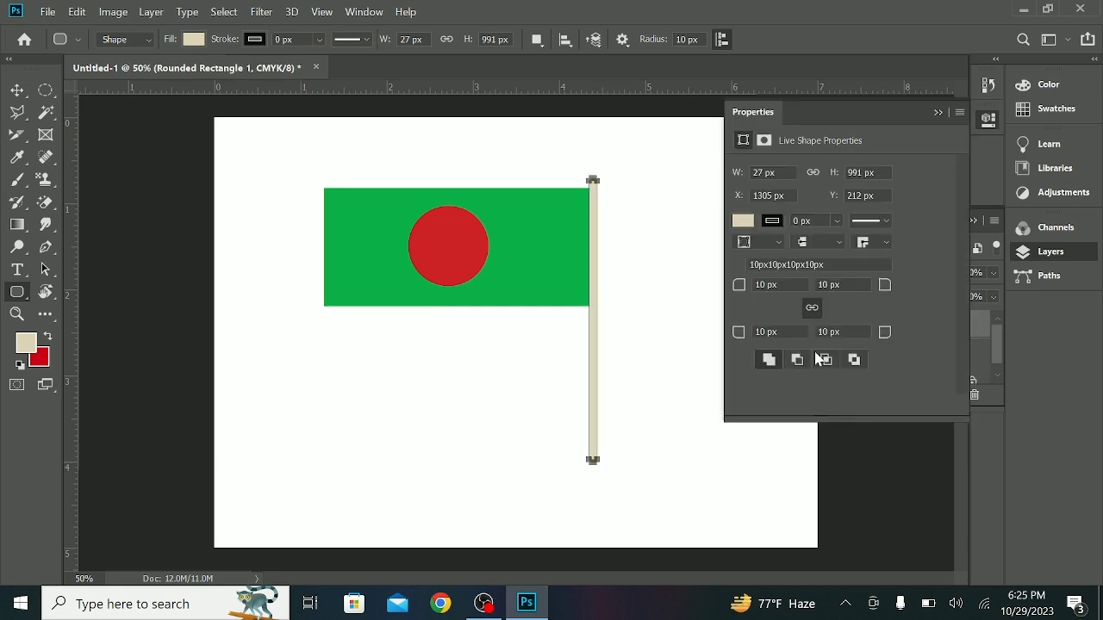
- Set the foreground color to the golden yellow dfa507 and fill the flagpole shape with it
{"action": "left_click", "coordinate": [31, 345]}
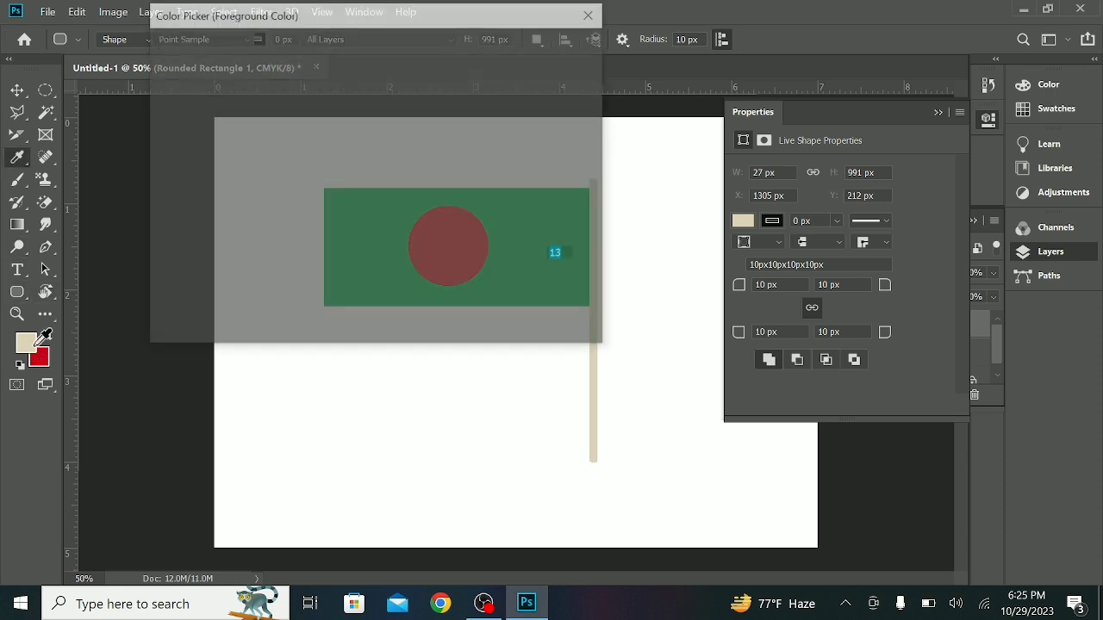
{"action": "left_click_drag", "start_coordinate": [405, 131], "coordinate": [398, 66]}
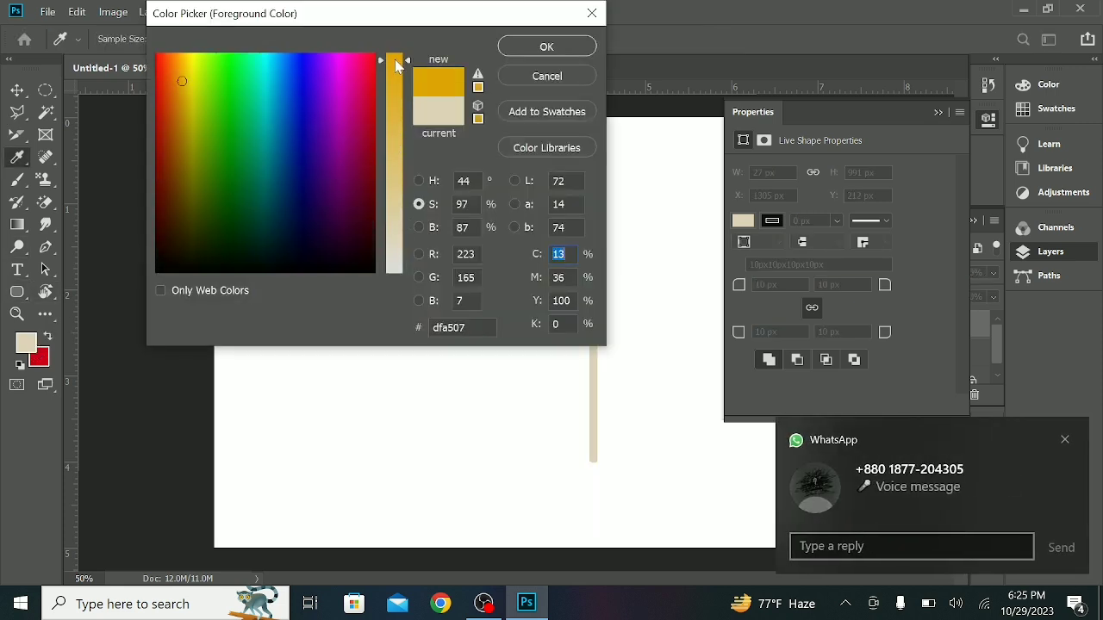
{"action": "left_click", "coordinate": [559, 46]}
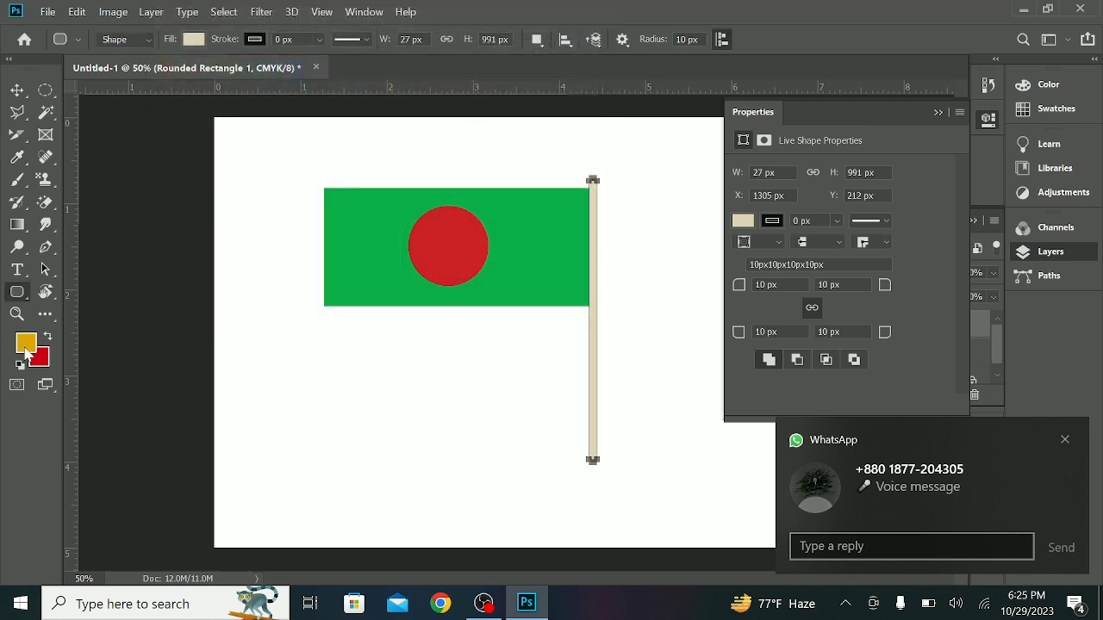
{"action": "key", "text": "alt+BackSpace"}
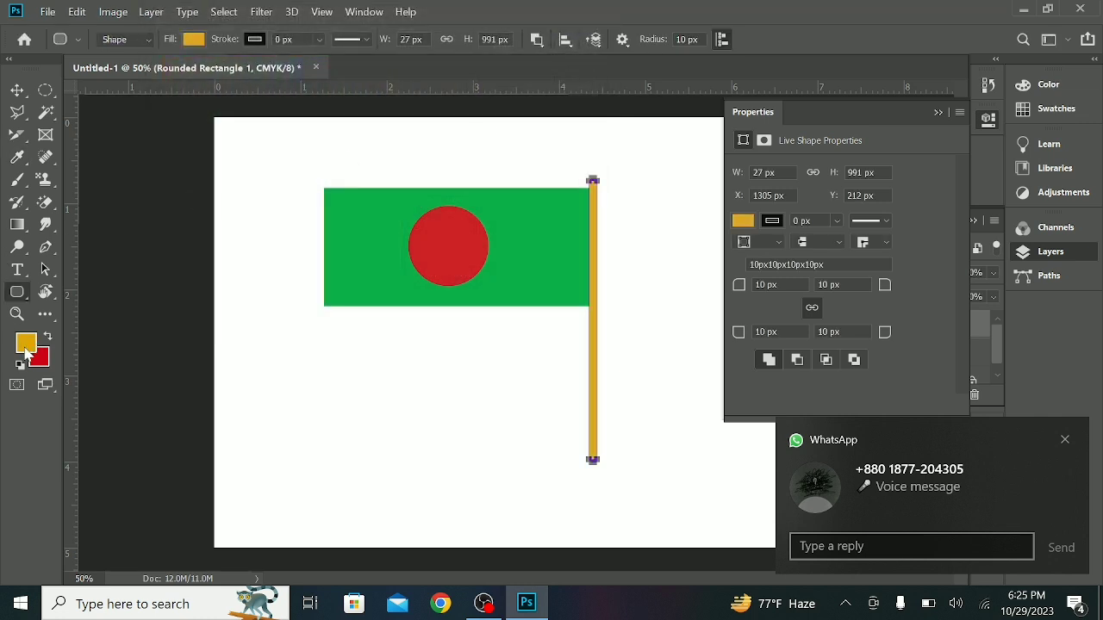
{"action": "left_click", "coordinate": [14, 89]}
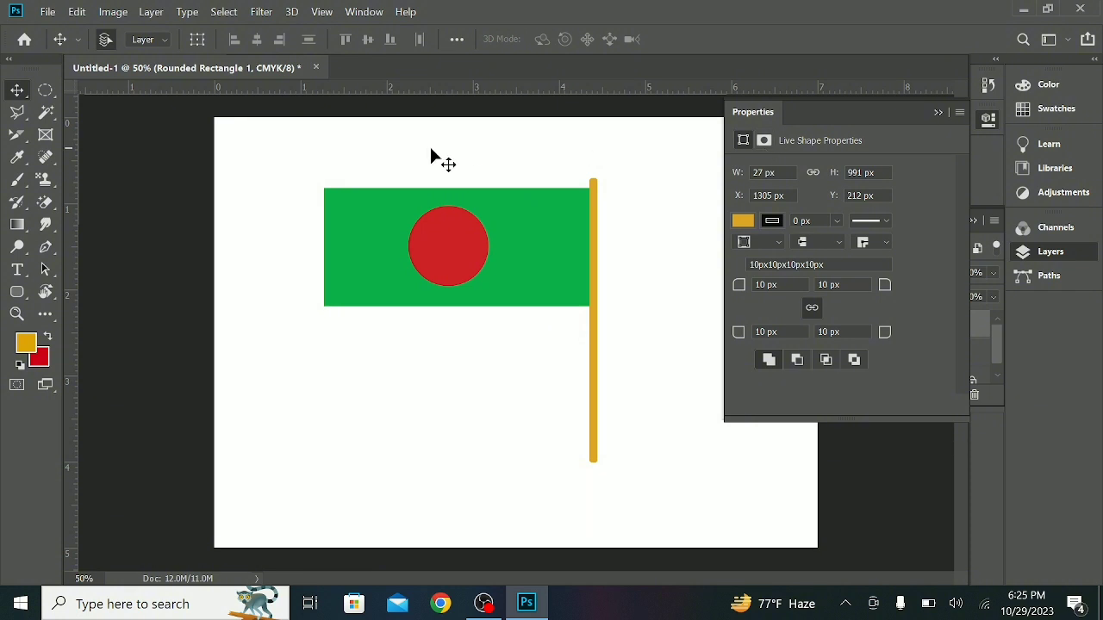
{"action": "left_click", "coordinate": [17, 293]}
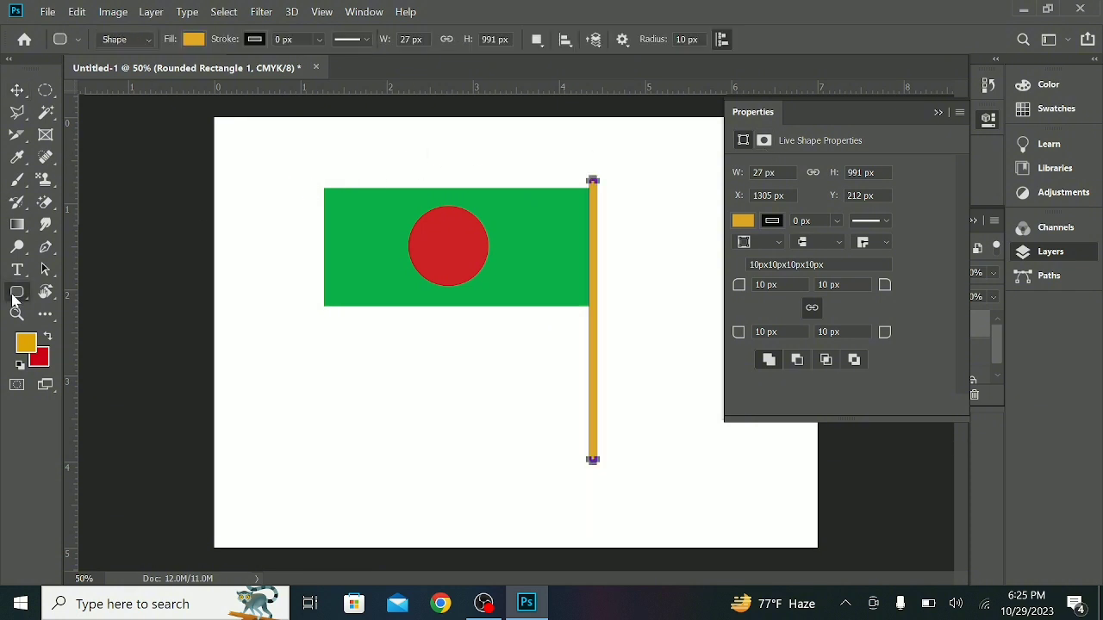
{"action": "left_click_drag", "start_coordinate": [45, 91], "coordinate": [165, 104]}
{"action": "left_click_drag", "start_coordinate": [577, 455], "coordinate": [617, 483]}
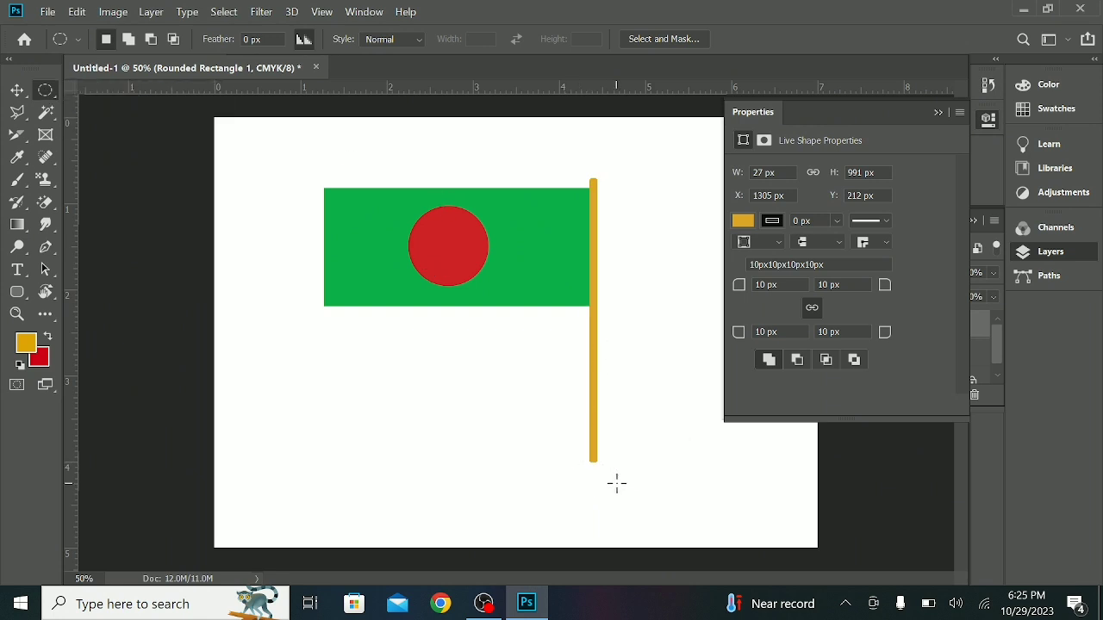
{"action": "key", "text": "ctrl+d"}
- Select an area about 1 x 0.4 inch below the flagpole with the Rectangular Marquee and swap the foreground and background colors
{"action": "right_click", "coordinate": [45, 90]}
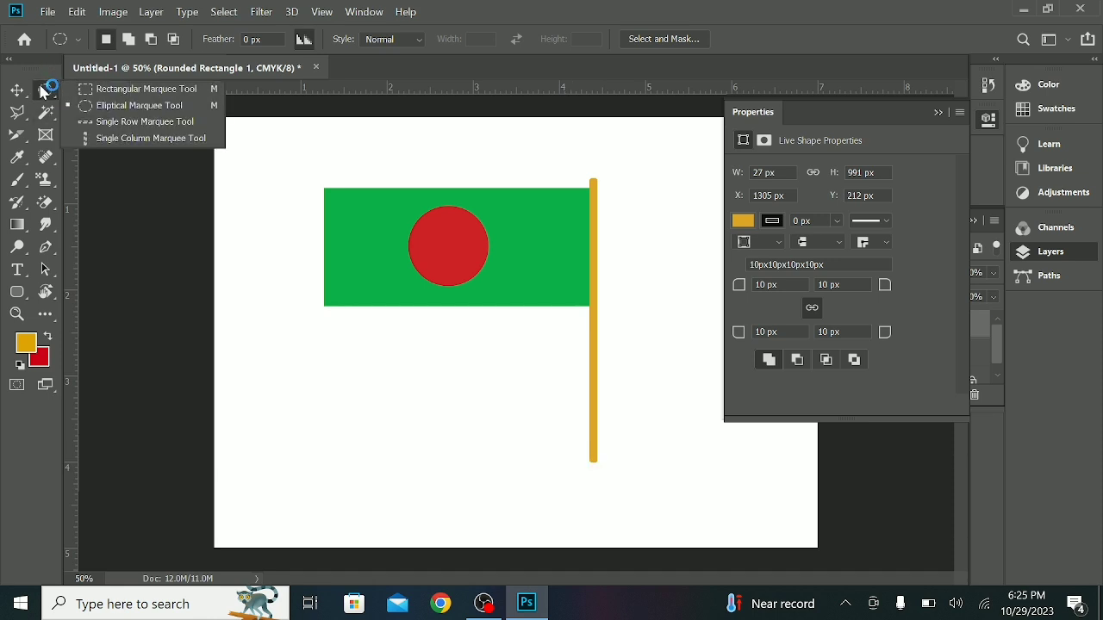
{"action": "left_click", "coordinate": [69, 90]}
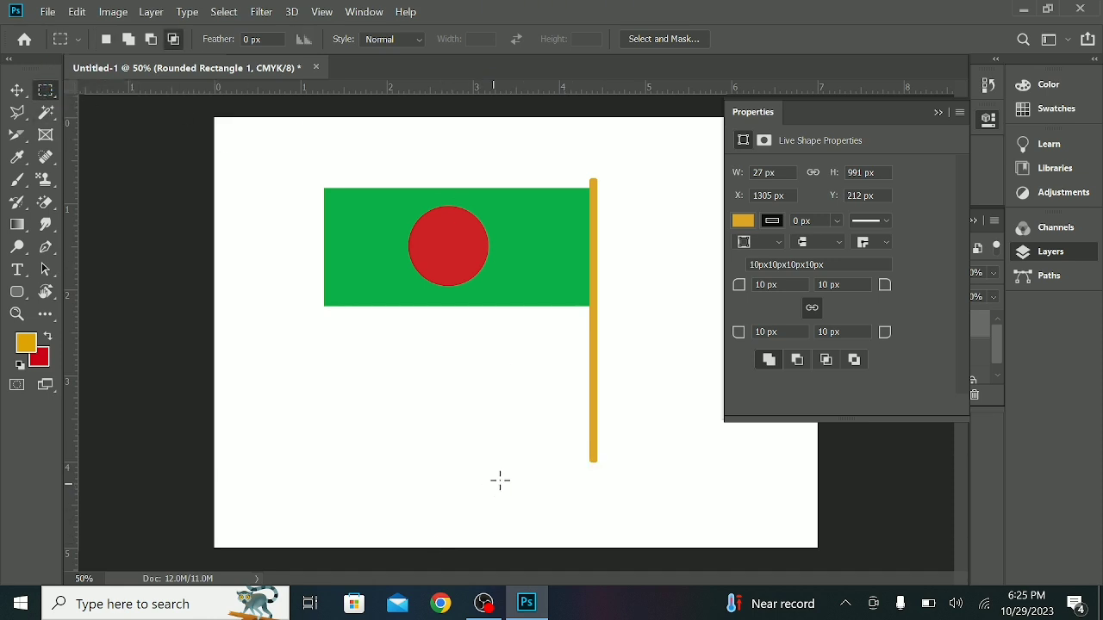
{"action": "left_click_drag", "start_coordinate": [579, 464], "coordinate": [666, 498]}
{"action": "key", "text": "alt"}
{"action": "key", "text": "alt"}
{"action": "left_click", "coordinate": [51, 337]}
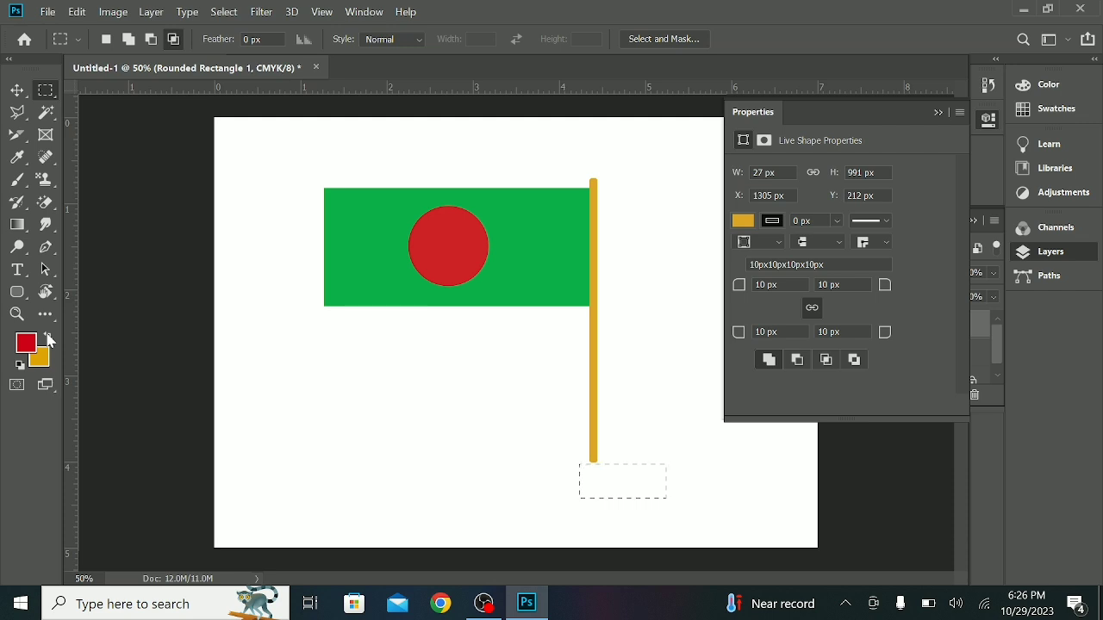
{"action": "left_click", "coordinate": [17, 90]}
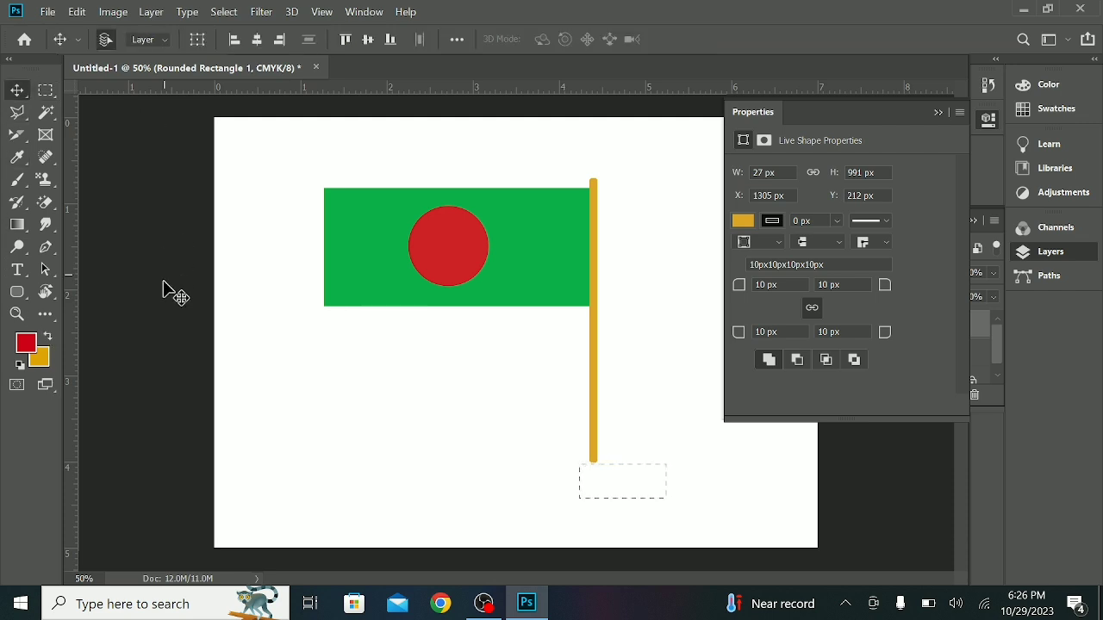
{"action": "left_click_drag", "start_coordinate": [627, 471], "coordinate": [625, 475]}
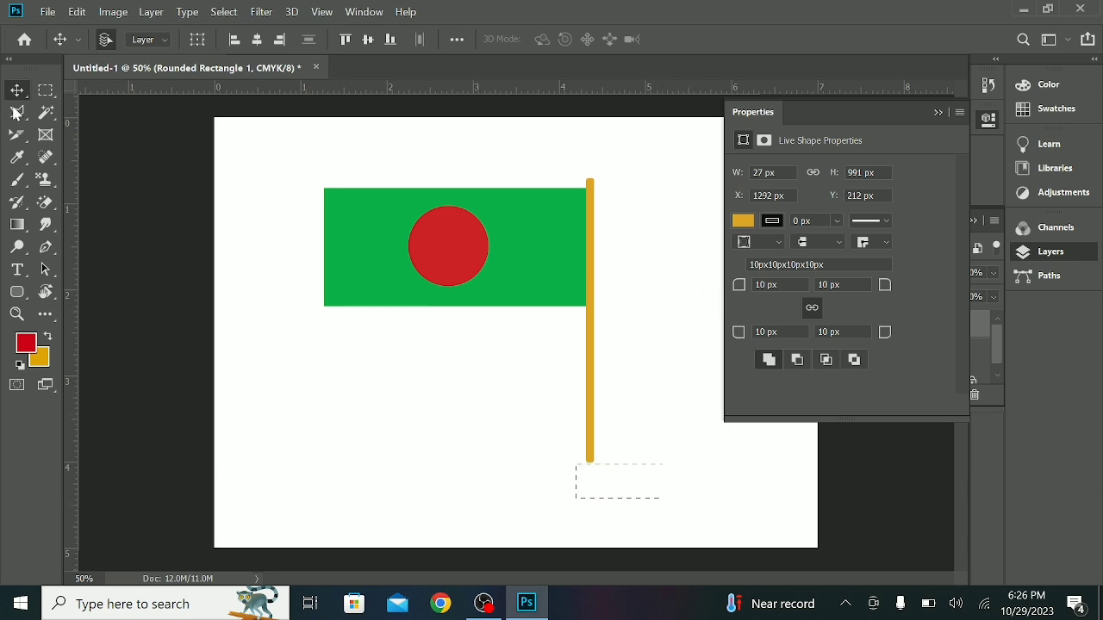
{"action": "key", "text": "ctrl+z"}
{"action": "key", "text": "ctrl+z"}
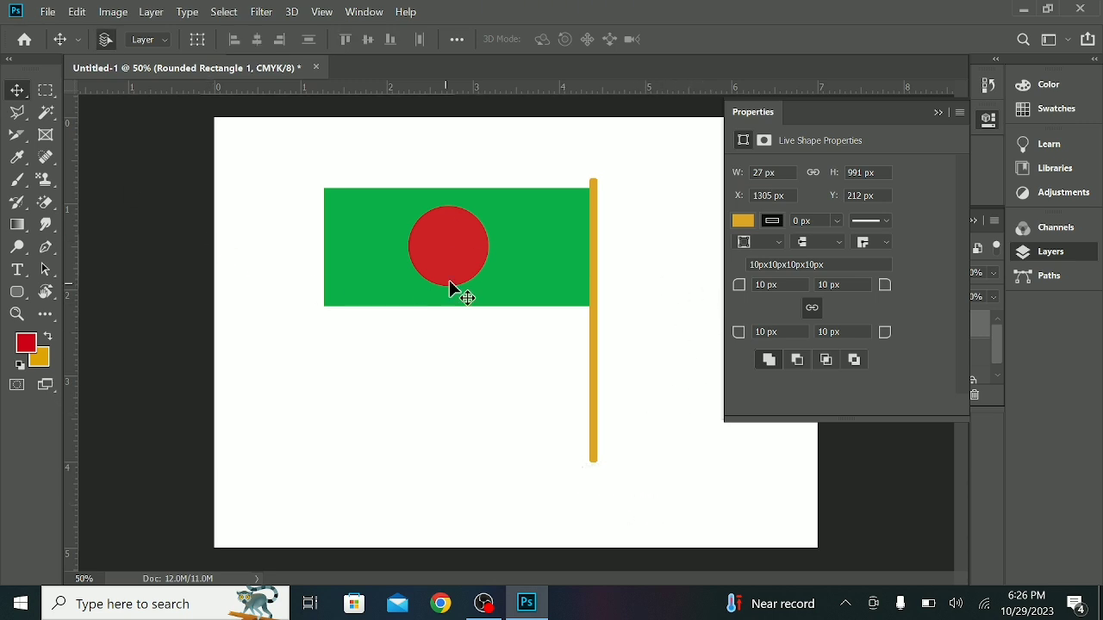
{"action": "left_click", "coordinate": [46, 91]}
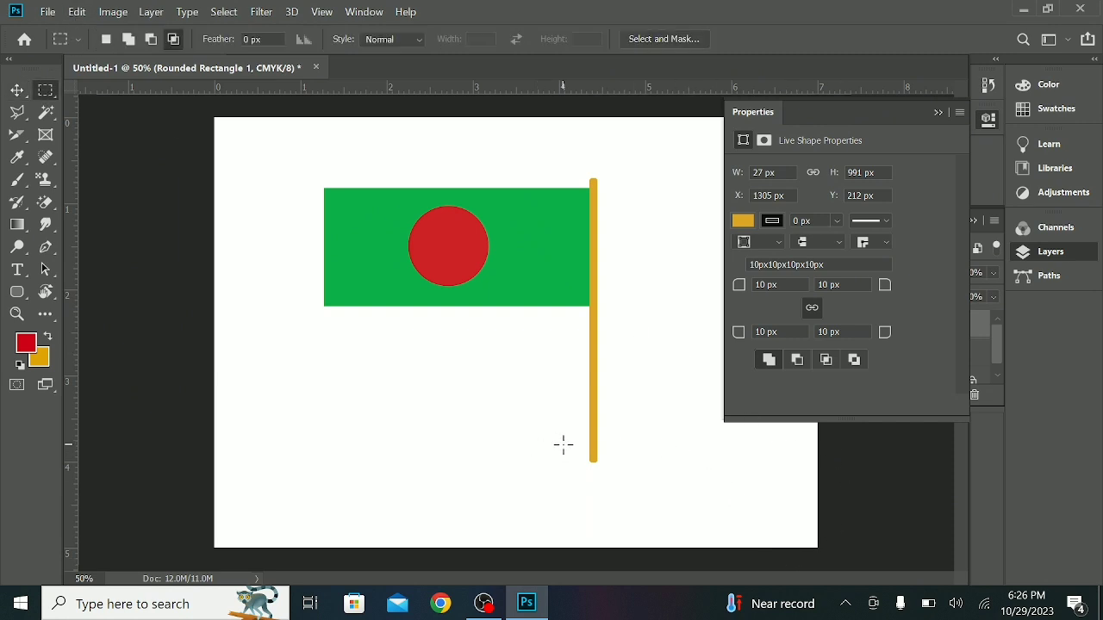
{"action": "left_click_drag", "start_coordinate": [563, 455], "coordinate": [664, 490]}
{"action": "left_click", "coordinate": [938, 114]}
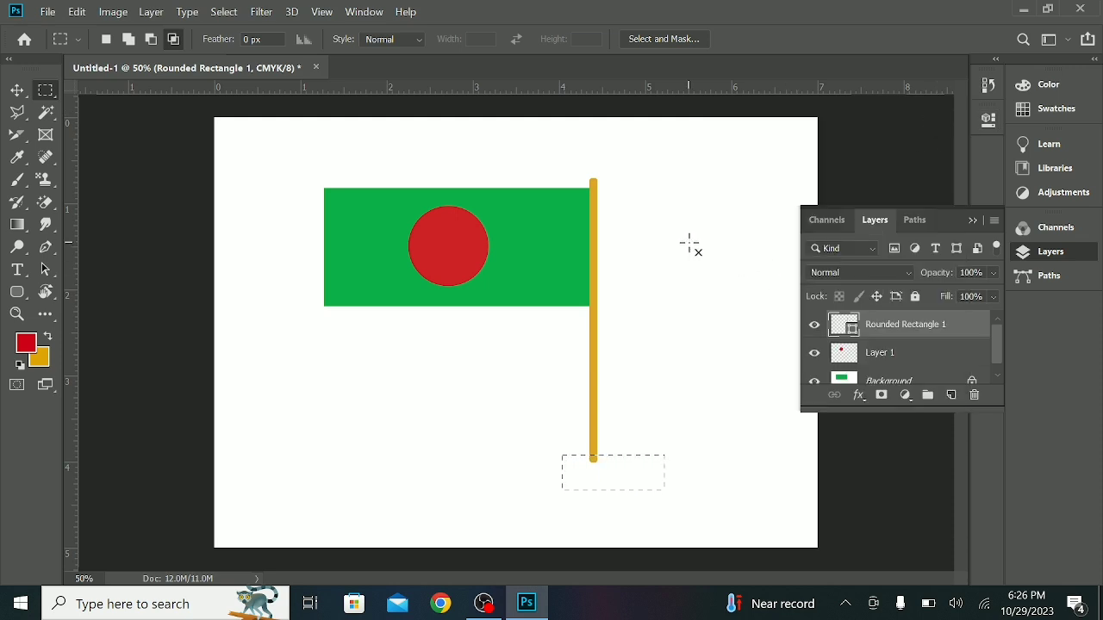
{"action": "left_click", "coordinate": [951, 396]}
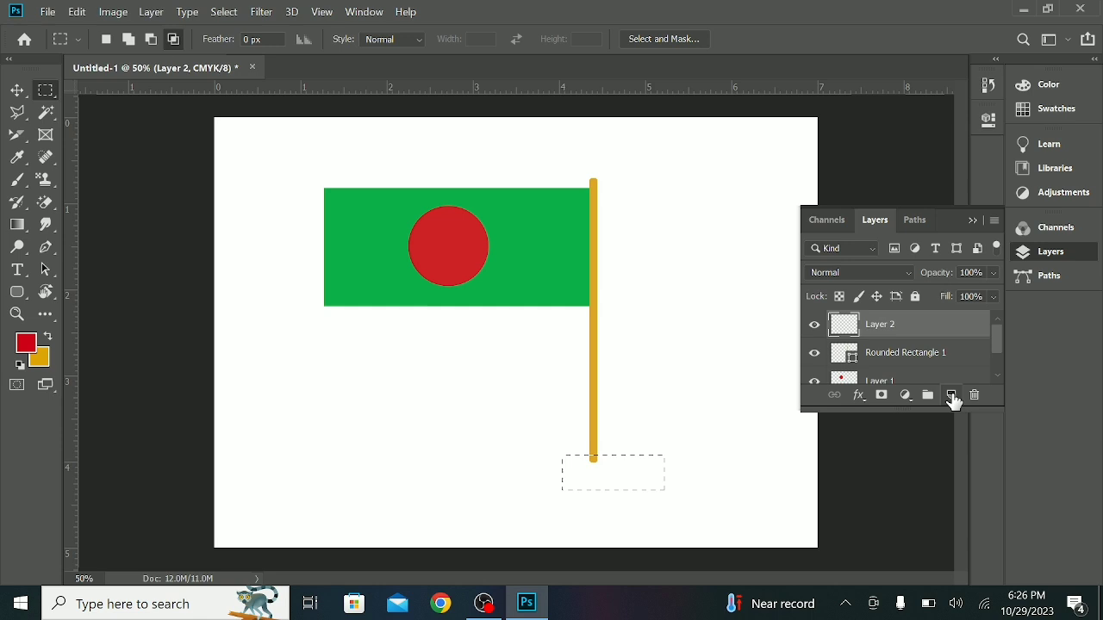
{"action": "key", "text": "ctrl+z"}
{"action": "key", "text": "ctrl+z"}
- Draw a golden-yellow filled rectangle about 1.1 x 0.4 inch on a new layer at the flagpole's foot and center it on the pole
{"action": "left_click", "coordinate": [951, 395]}
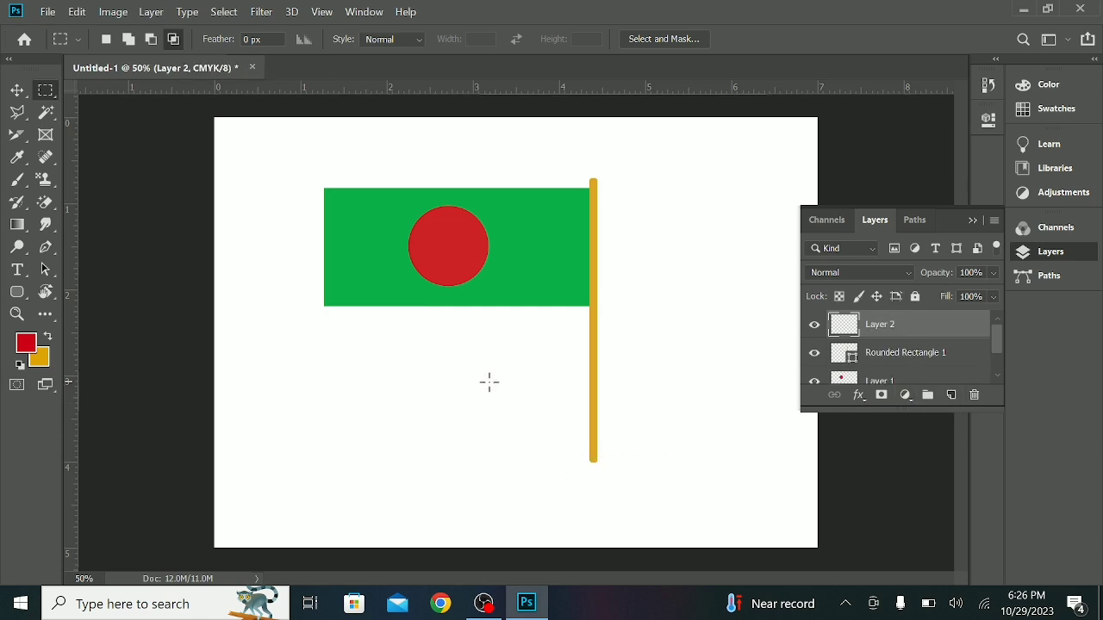
{"action": "left_click_drag", "start_coordinate": [572, 456], "coordinate": [668, 487]}
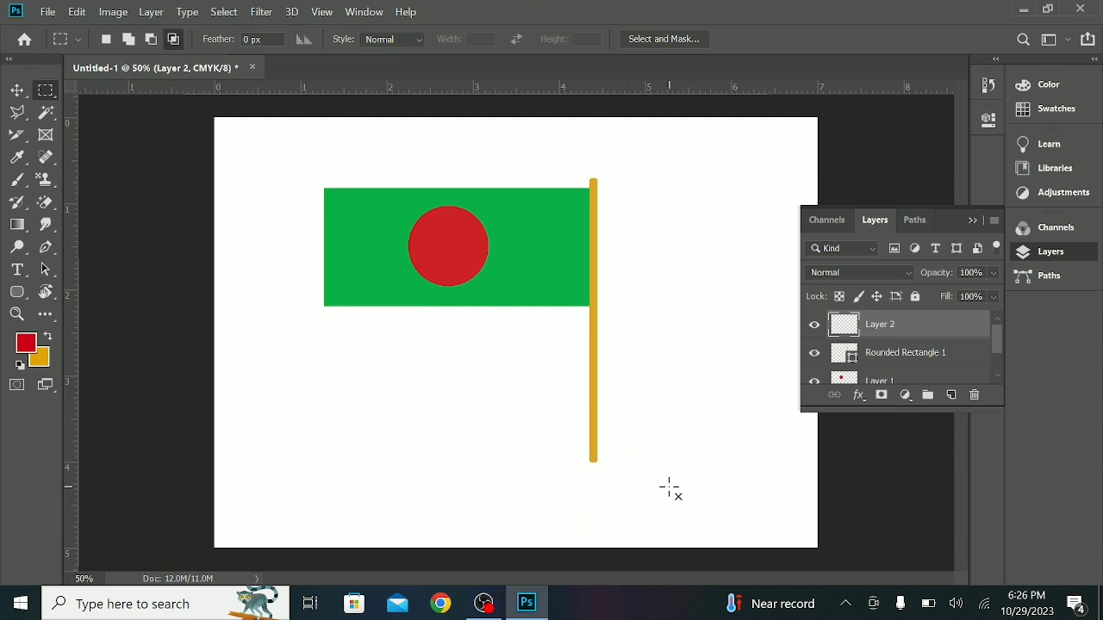
{"action": "key", "text": "ctrl+BackSpace"}
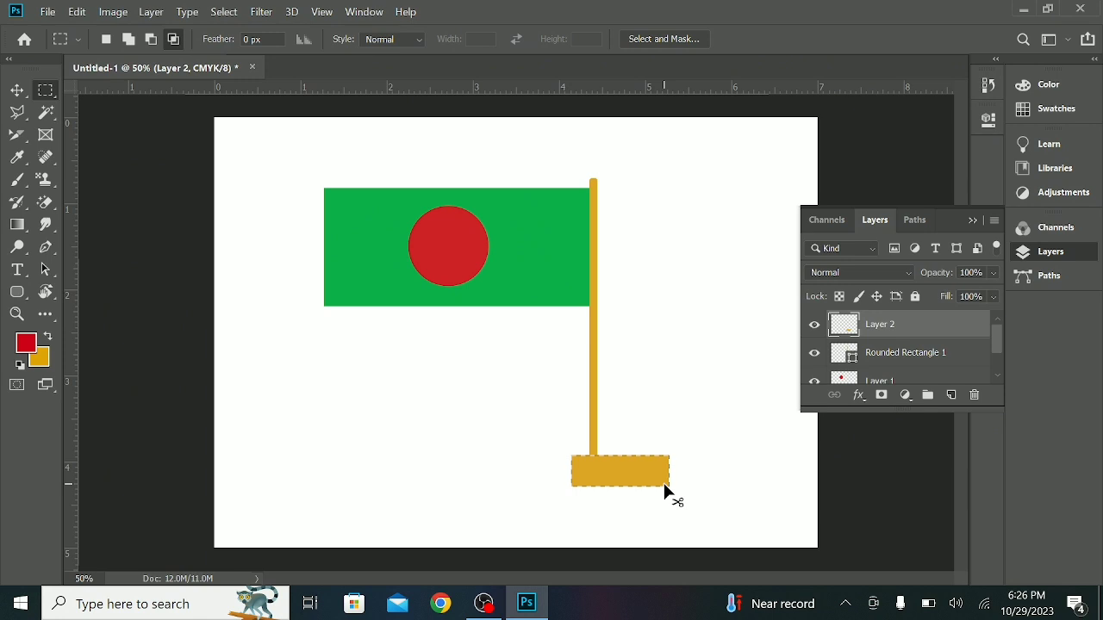
{"action": "key", "text": "ctrl+d"}
{"action": "left_click", "coordinate": [17, 90]}
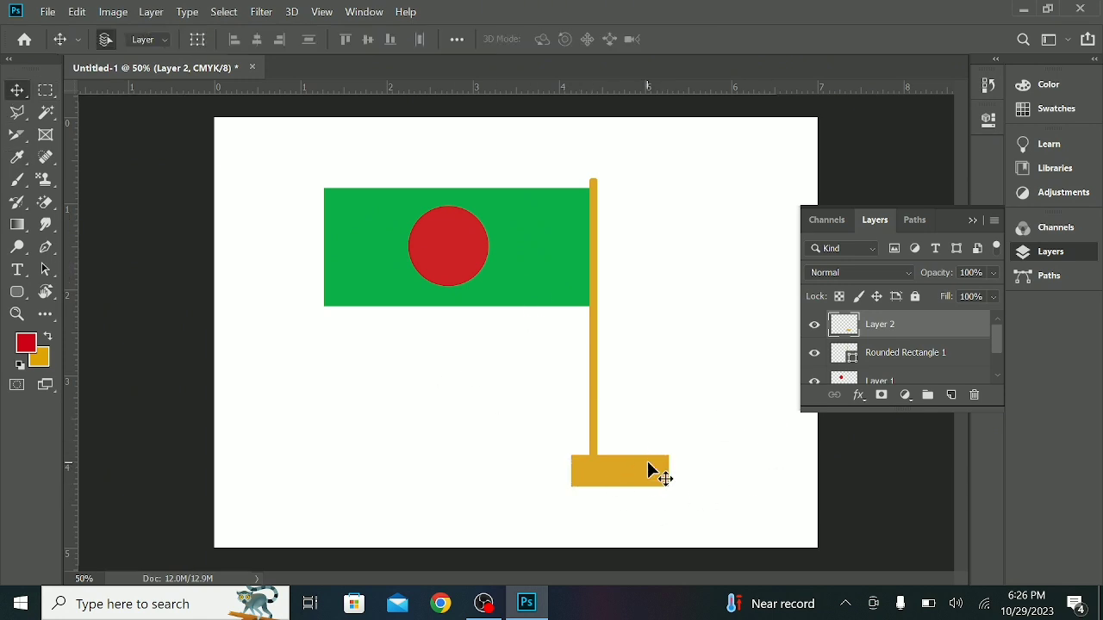
{"action": "left_click_drag", "start_coordinate": [645, 485], "coordinate": [617, 535]}
{"action": "key", "text": "ctrl+z"}
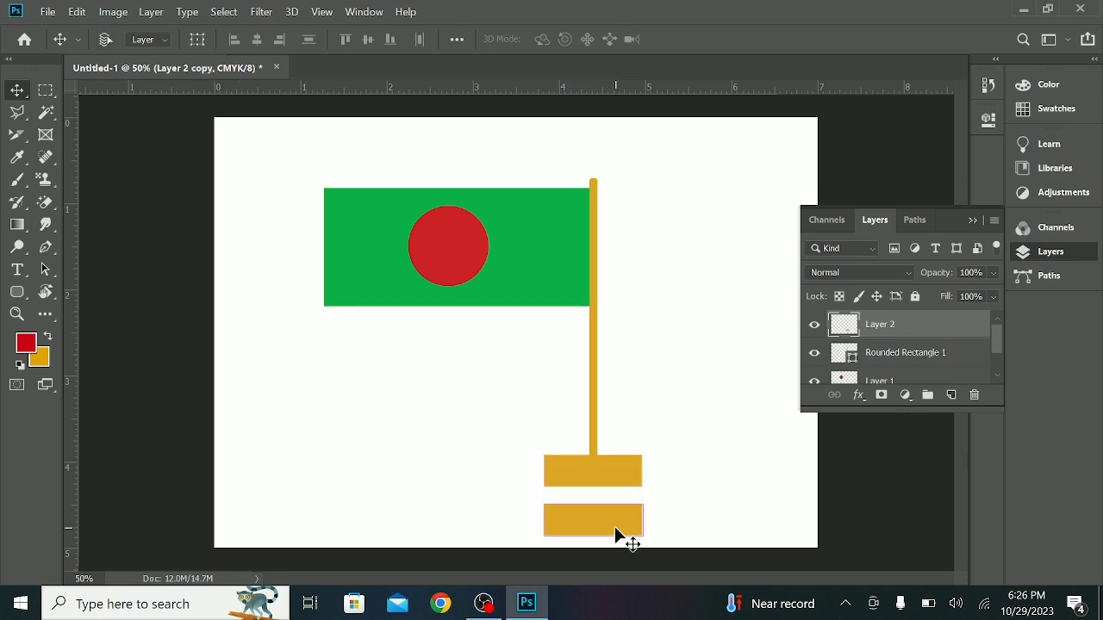
- Add another layer, then duplicate the golden base rectangle and scale the copy to about 53% width and 82% height directly beneath it
{"action": "left_click", "coordinate": [952, 396]}
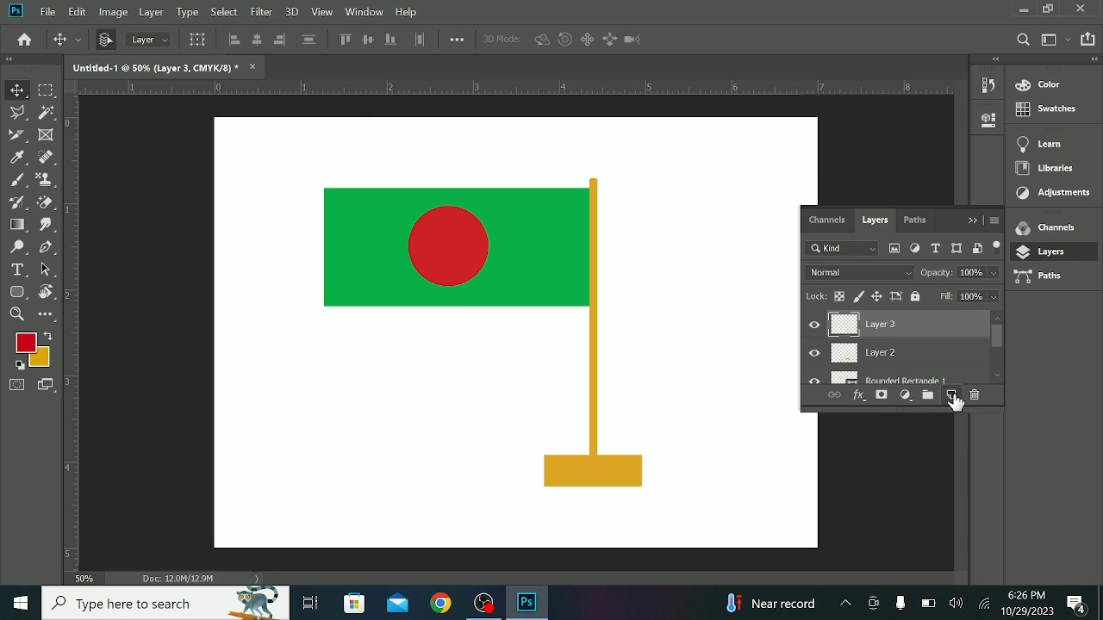
{"action": "left_click_drag", "start_coordinate": [606, 479], "coordinate": [606, 521]}
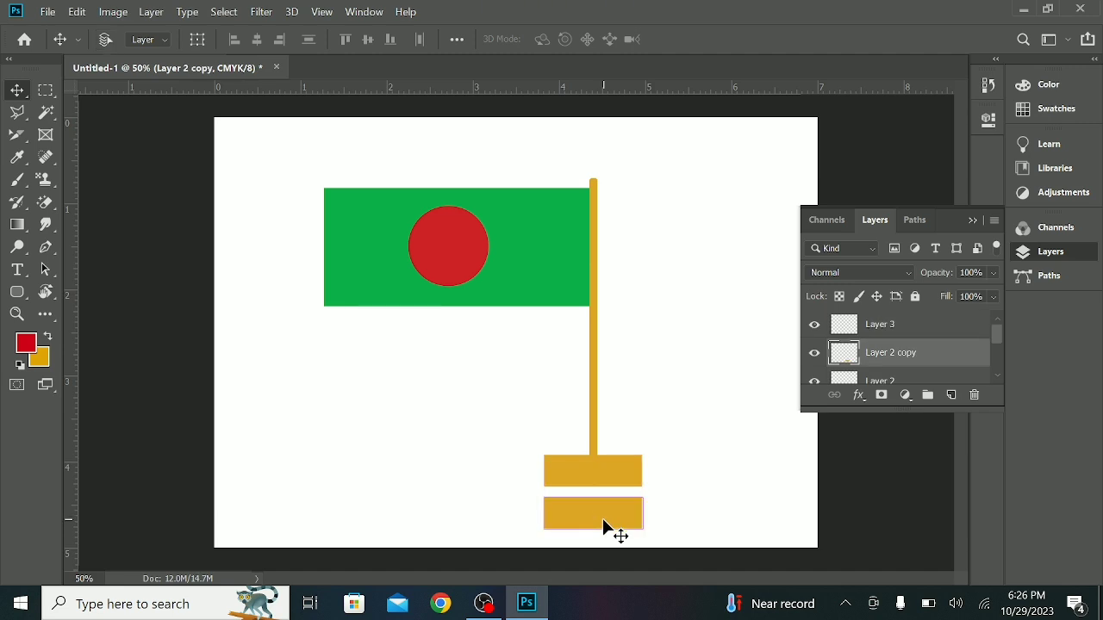
{"action": "key", "text": "ctrl+t"}
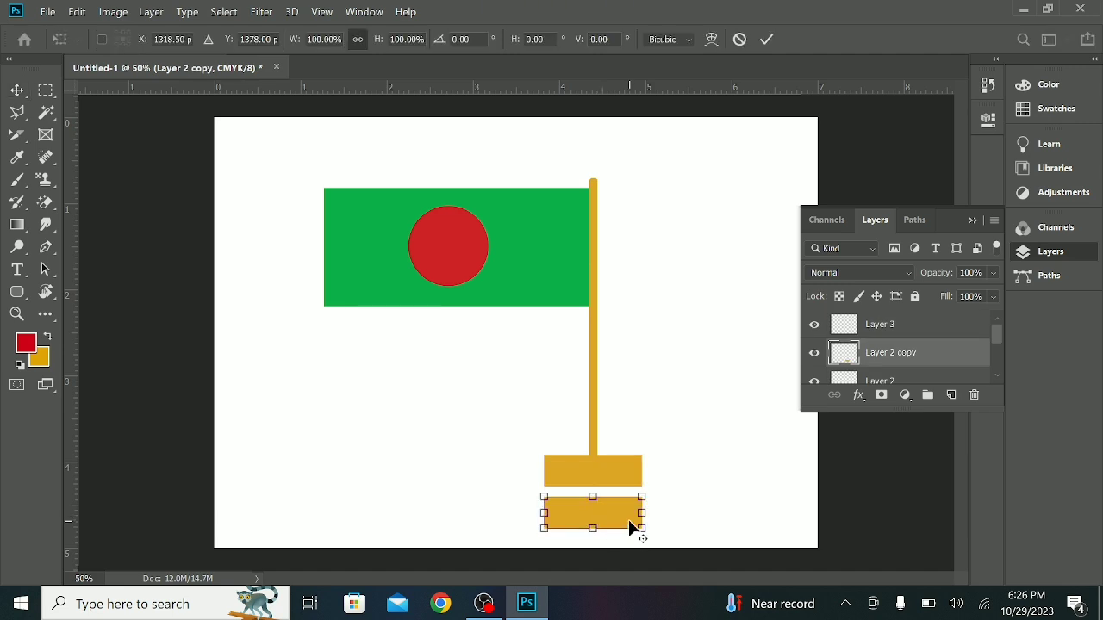
{"action": "left_click_drag", "start_coordinate": [635, 524], "coordinate": [595, 492]}
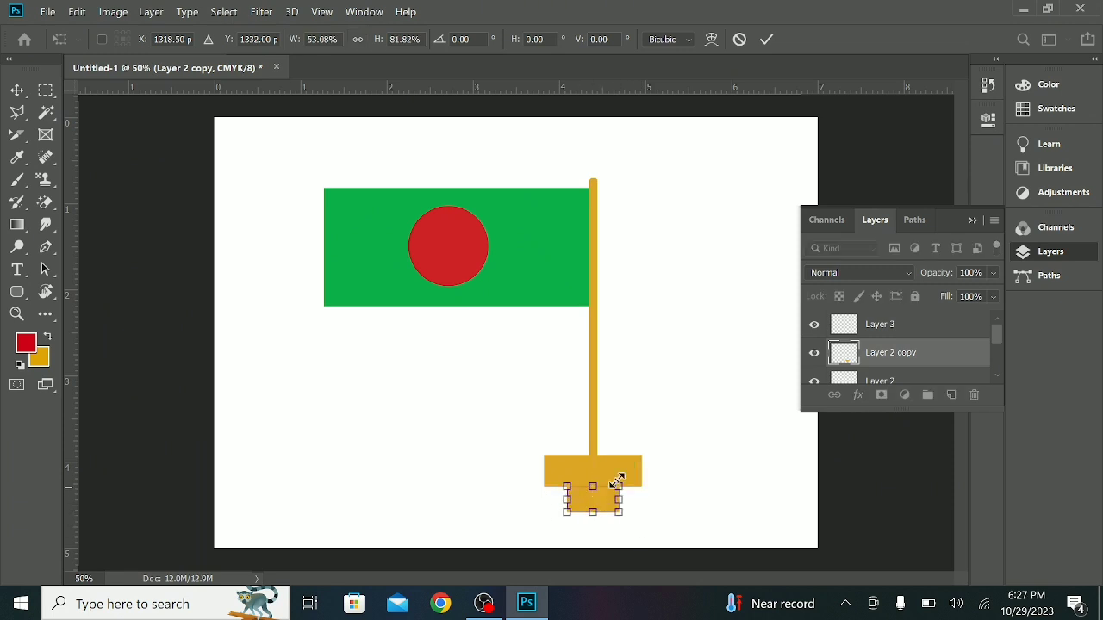
{"action": "left_click", "coordinate": [768, 40]}
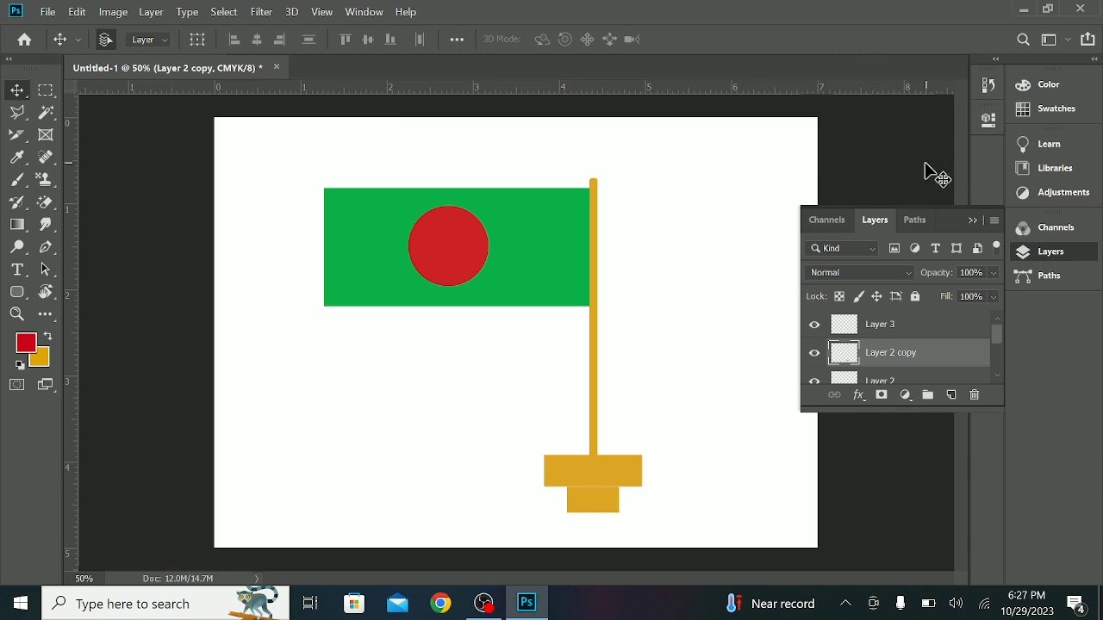
{"action": "left_click", "coordinate": [973, 222]}
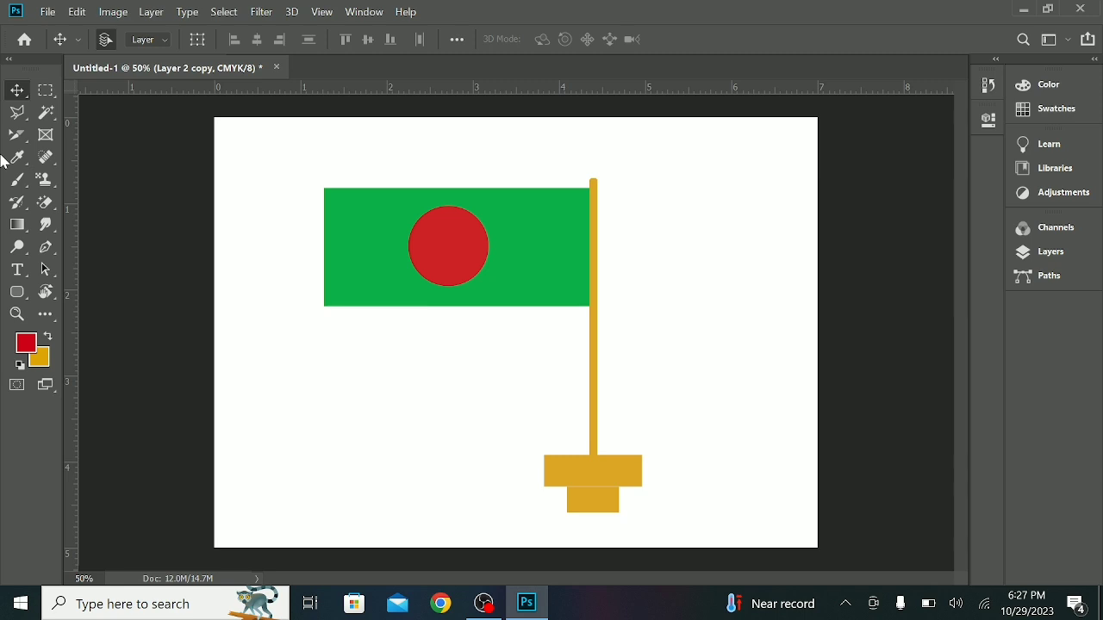
- Close the flag document without saving and create a new 7 x 5 inch CMYK Color document at 300 pixels/inch with a white background
{"action": "left_click", "coordinate": [278, 67]}
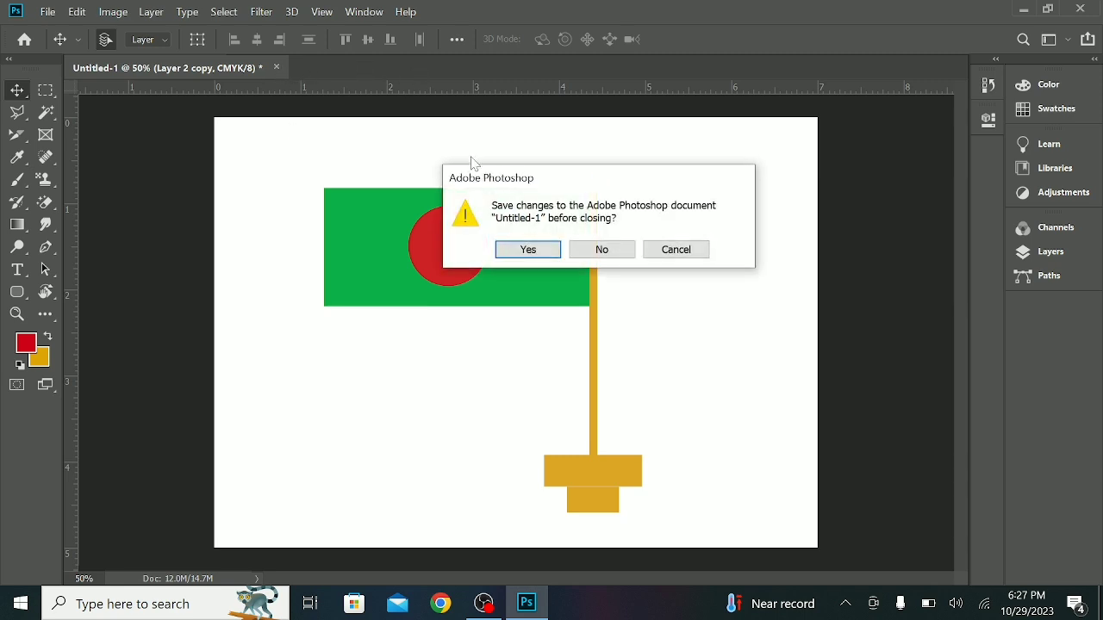
{"action": "left_click", "coordinate": [590, 248]}
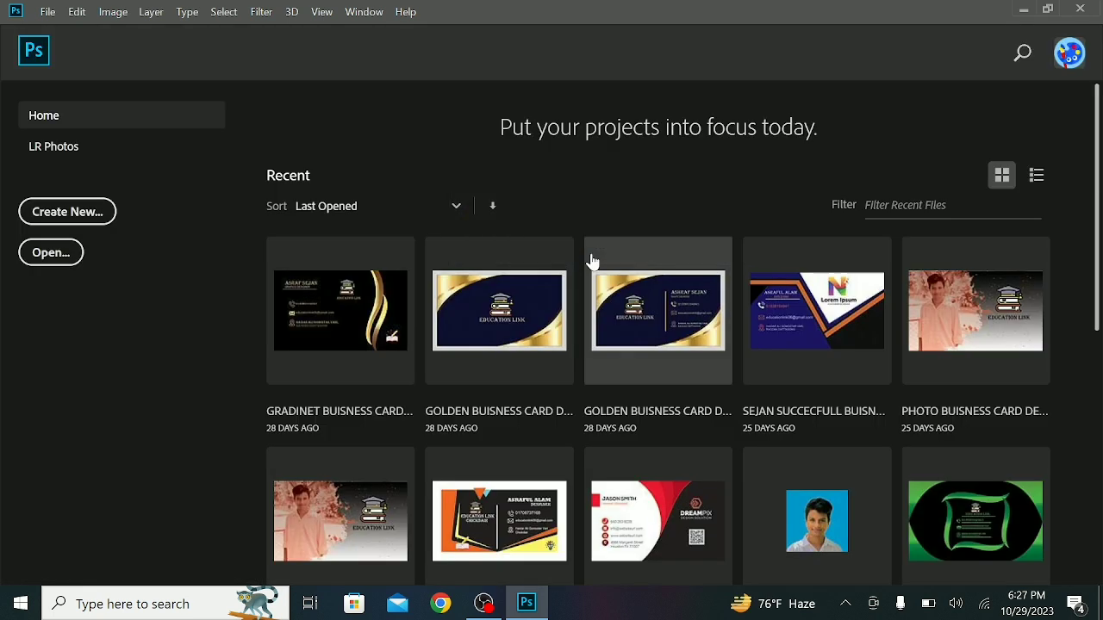
{"action": "left_click", "coordinate": [49, 12]}
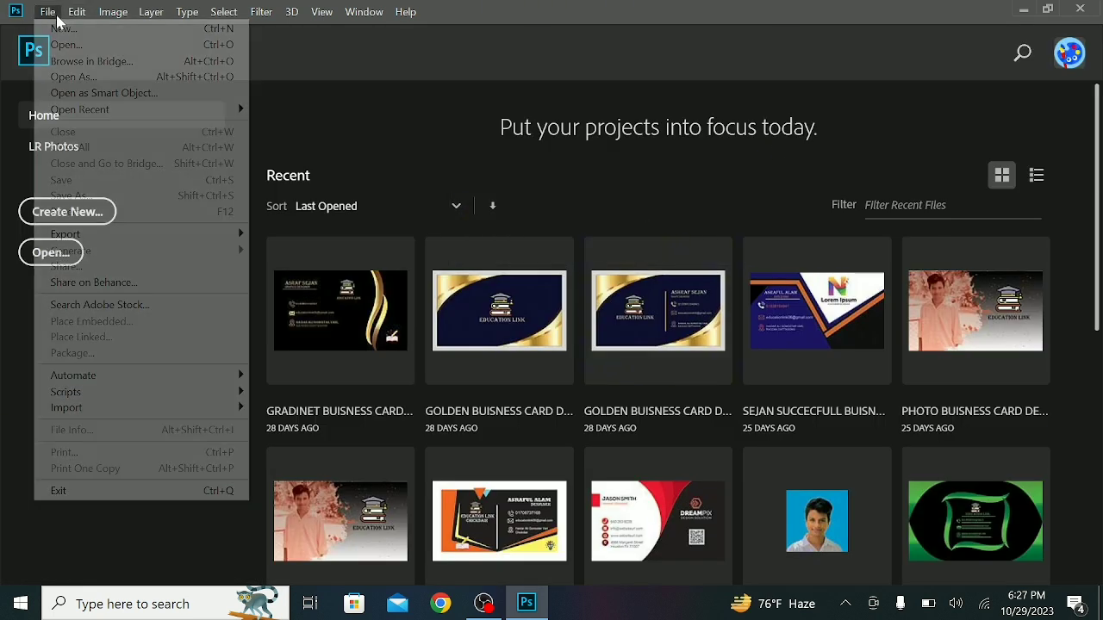
{"action": "left_click", "coordinate": [69, 30]}
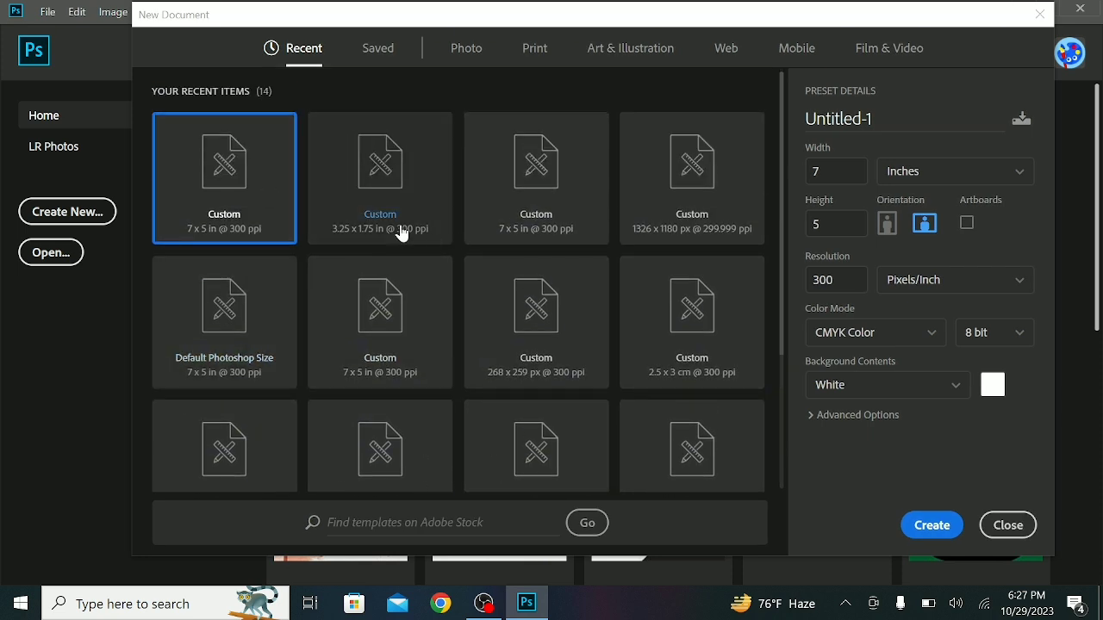
{"action": "left_click", "coordinate": [930, 524]}
{"action": "key", "text": "ctrl+minus"}
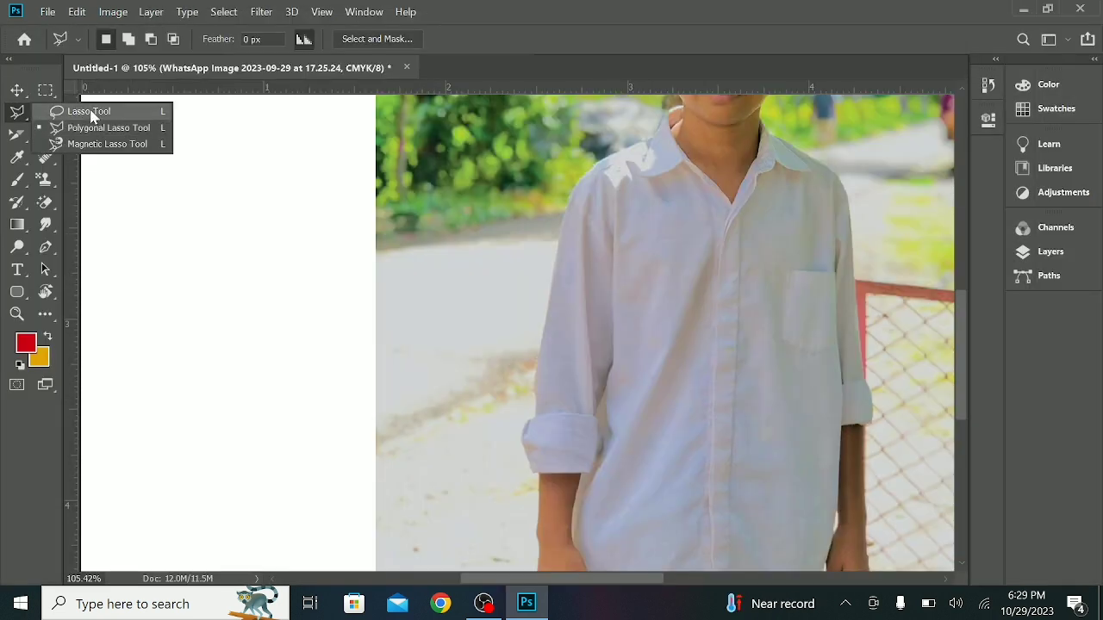
- Trace a freehand Lasso selection around the person in the photo and add a new layer above the photo
{"action": "left_click", "coordinate": [95, 115]}
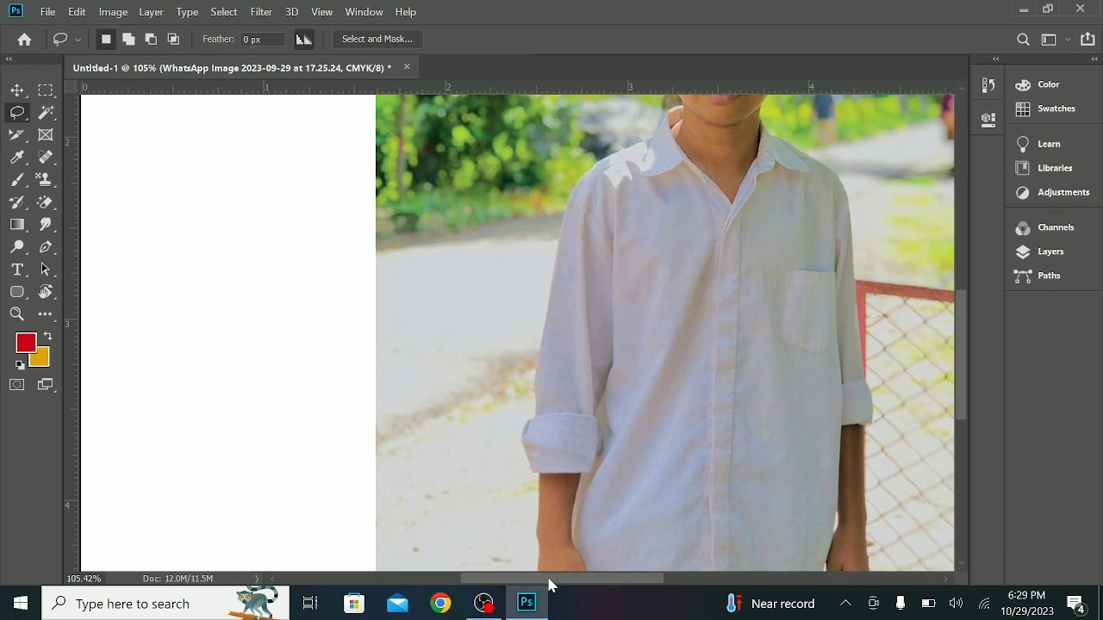
{"action": "scroll", "coordinate": [529, 525], "scroll_direction": "down", "scroll_amount": 3}
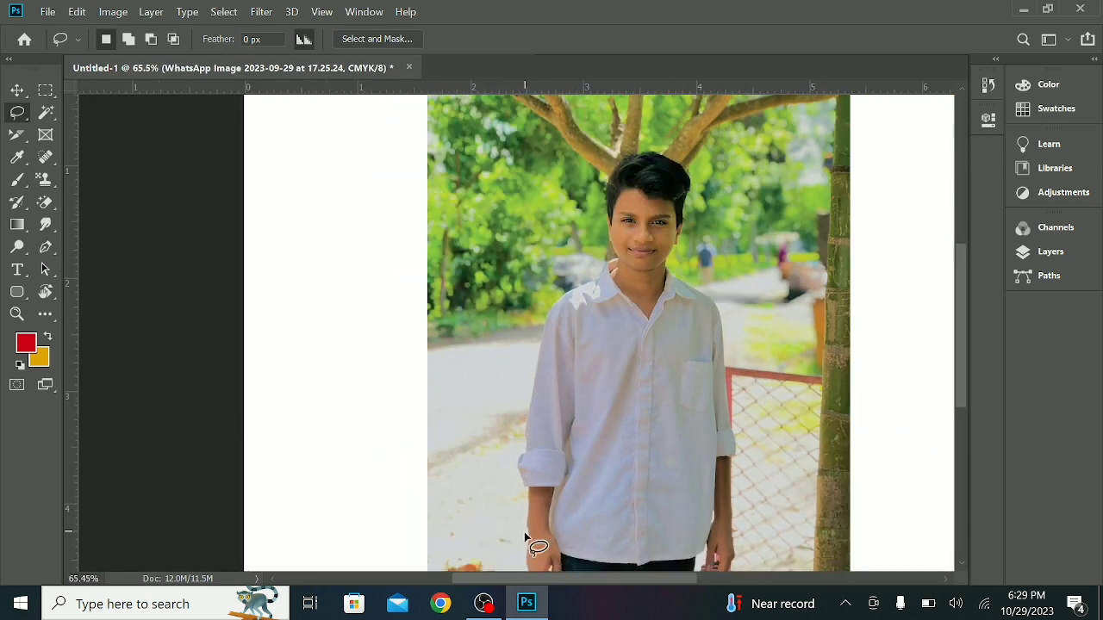
{"action": "left_click_drag", "start_coordinate": [525, 559], "coordinate": [518, 457]}
{"action": "mouse_move", "coordinate": [530, 390]}
{"action": "left_mouse_down"}
{"action": "mouse_move", "coordinate": [552, 298]}
{"action": "mouse_move", "coordinate": [612, 276]}
{"action": "mouse_move", "coordinate": [615, 169]}
{"action": "mouse_move", "coordinate": [647, 160]}
{"action": "mouse_move", "coordinate": [685, 169]}
{"action": "mouse_move", "coordinate": [686, 232]}
{"action": "mouse_move", "coordinate": [663, 297]}
{"action": "mouse_move", "coordinate": [679, 299]}
{"action": "mouse_move", "coordinate": [729, 370]}
{"action": "mouse_move", "coordinate": [741, 551]}
{"action": "mouse_move", "coordinate": [725, 594]}
{"action": "mouse_move", "coordinate": [553, 586]}
{"action": "mouse_move", "coordinate": [515, 558]}
{"action": "left_mouse_up"}
{"action": "scroll", "coordinate": [624, 462], "scroll_direction": "down", "scroll_amount": 1}
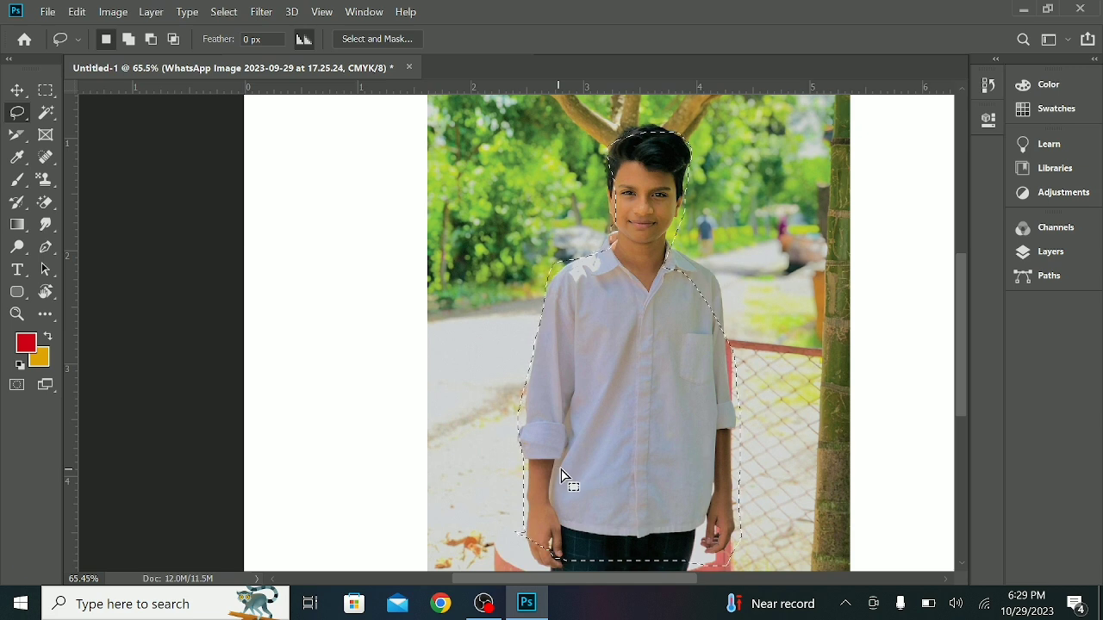
{"action": "left_click", "coordinate": [1091, 251]}
{"action": "left_click", "coordinate": [951, 395]}
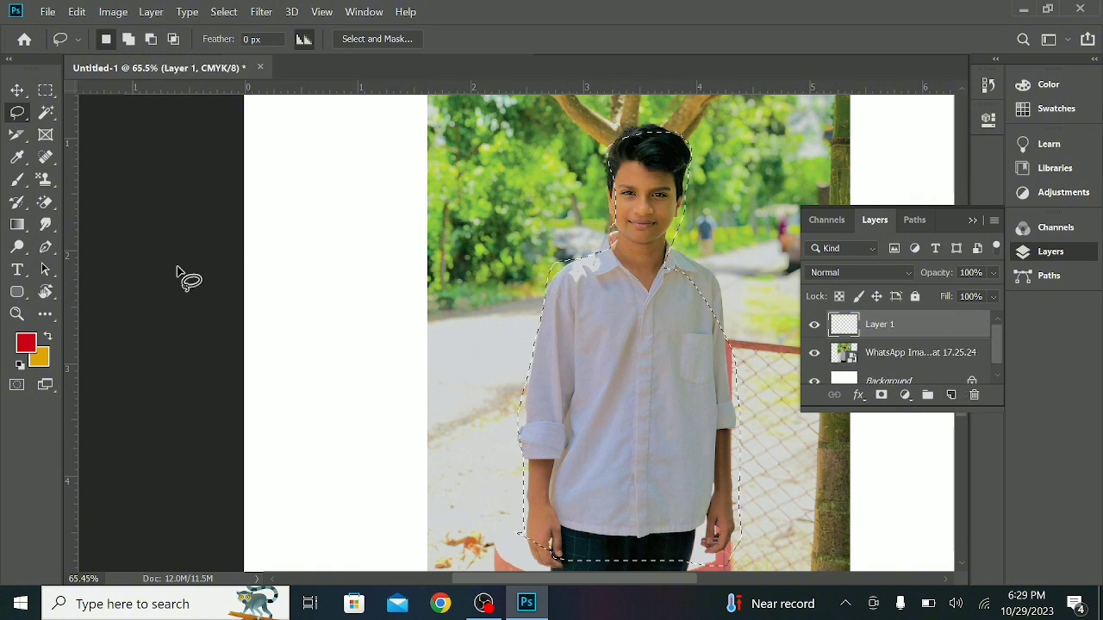
{"action": "left_click", "coordinate": [1055, 235]}
{"action": "double_click", "coordinate": [1058, 248]}
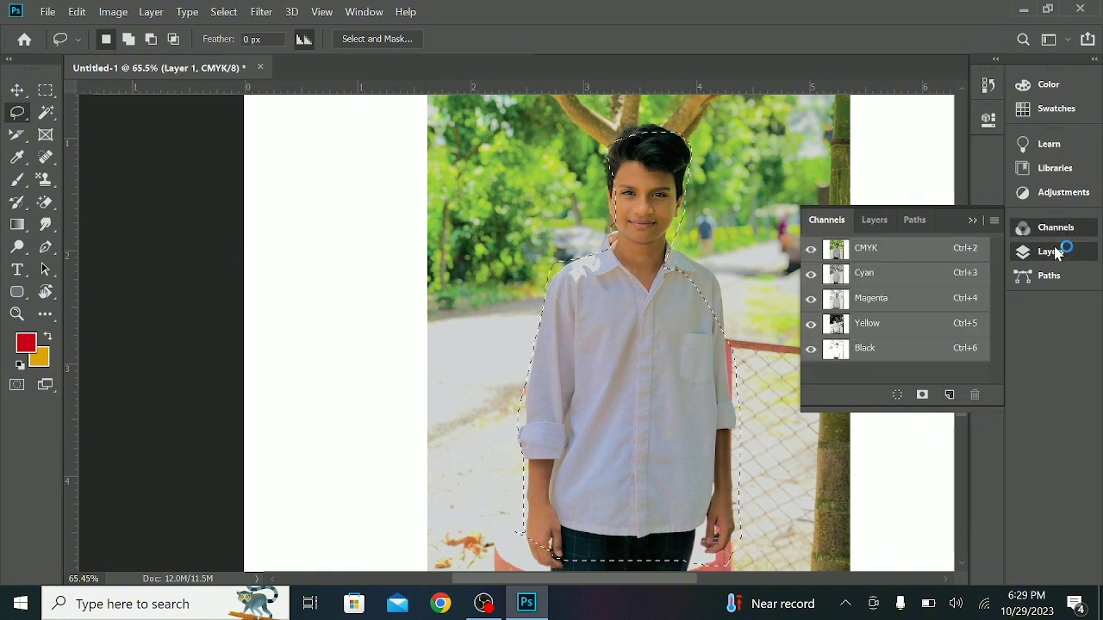
- Undo the golden-yellow fill and the freehand selection over the person on the new layer
{"action": "key", "text": "ctrl+z"}
{"action": "key", "text": "ctrl+z"}
{"action": "key", "text": "ctrl+z"}
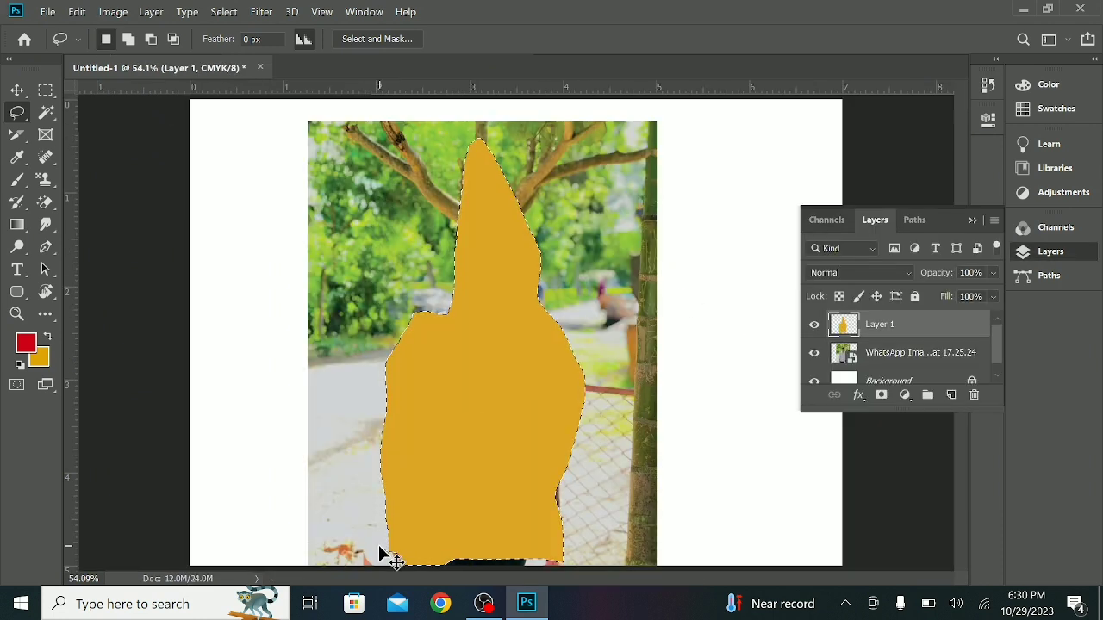
{"action": "key", "text": "ctrl+z"}
{"action": "key", "text": "ctrl+z"}
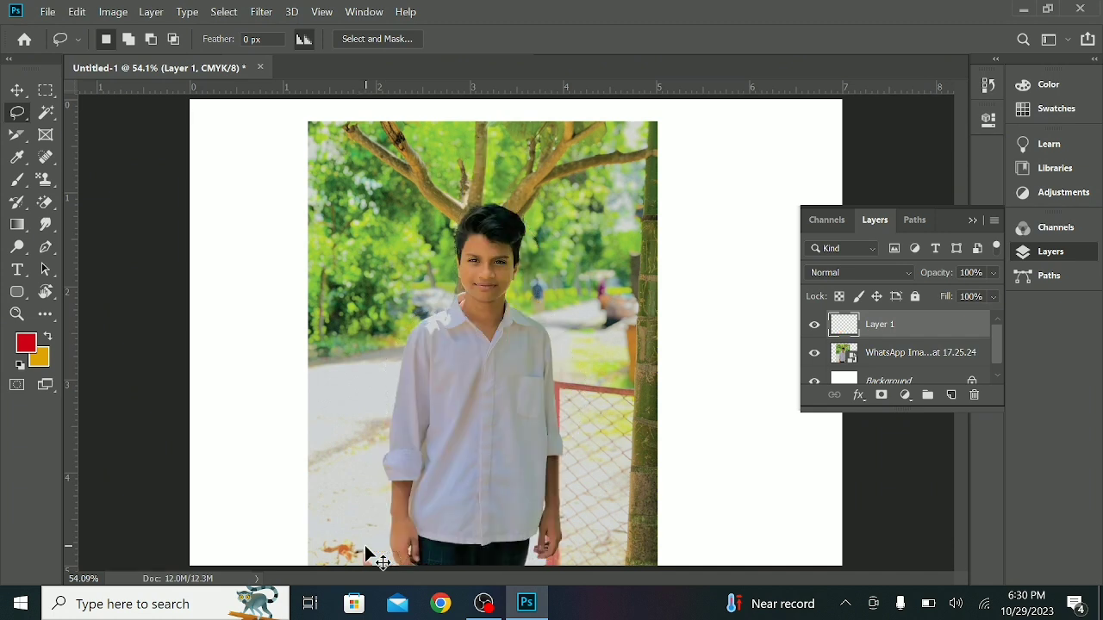
- Draw a wavy freehand Lasso selection about 4 inches wide across the photo at the height of the rolled-up sleeves
{"action": "mouse_move", "coordinate": [300, 469]}
{"action": "left_mouse_down"}
{"action": "mouse_move", "coordinate": [324, 440]}
{"action": "mouse_move", "coordinate": [357, 453]}
{"action": "mouse_move", "coordinate": [395, 431]}
{"action": "mouse_move", "coordinate": [422, 445]}
{"action": "mouse_move", "coordinate": [544, 442]}
{"action": "mouse_move", "coordinate": [584, 465]}
{"action": "mouse_move", "coordinate": [643, 438]}
{"action": "mouse_move", "coordinate": [685, 461]}
{"action": "left_mouse_up"}
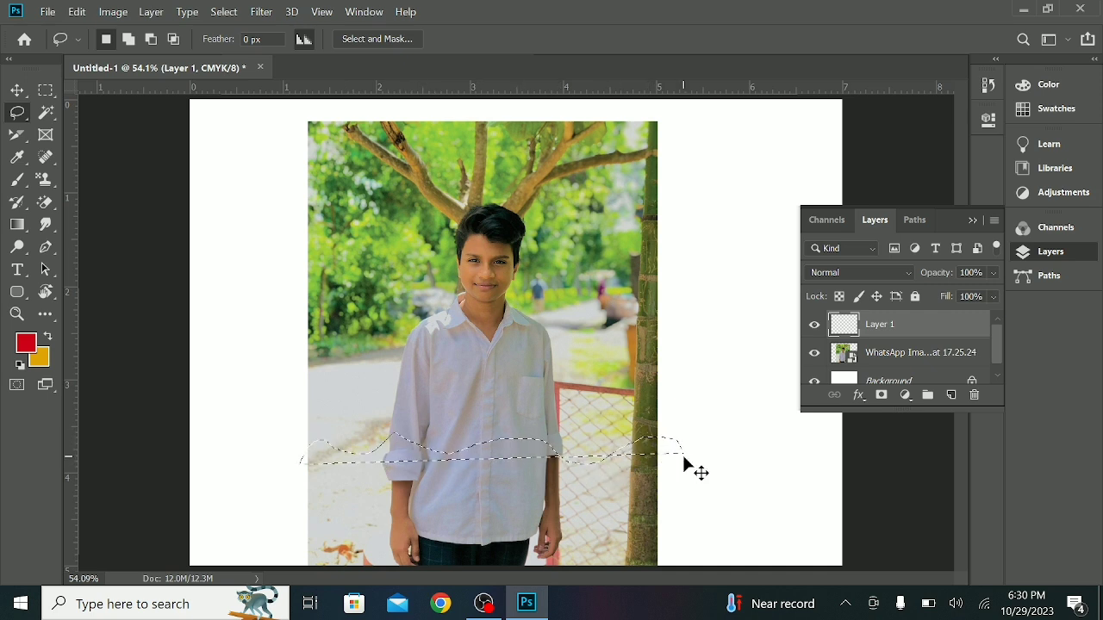
- Replace the current selection with a wavy-topped freehand Lasso selection about 5 inches wide, reaching the canvas bottom over the photo's lower part
{"action": "left_click", "coordinate": [601, 462]}
{"action": "scroll", "coordinate": [600, 458], "scroll_direction": "down", "scroll_amount": 3}
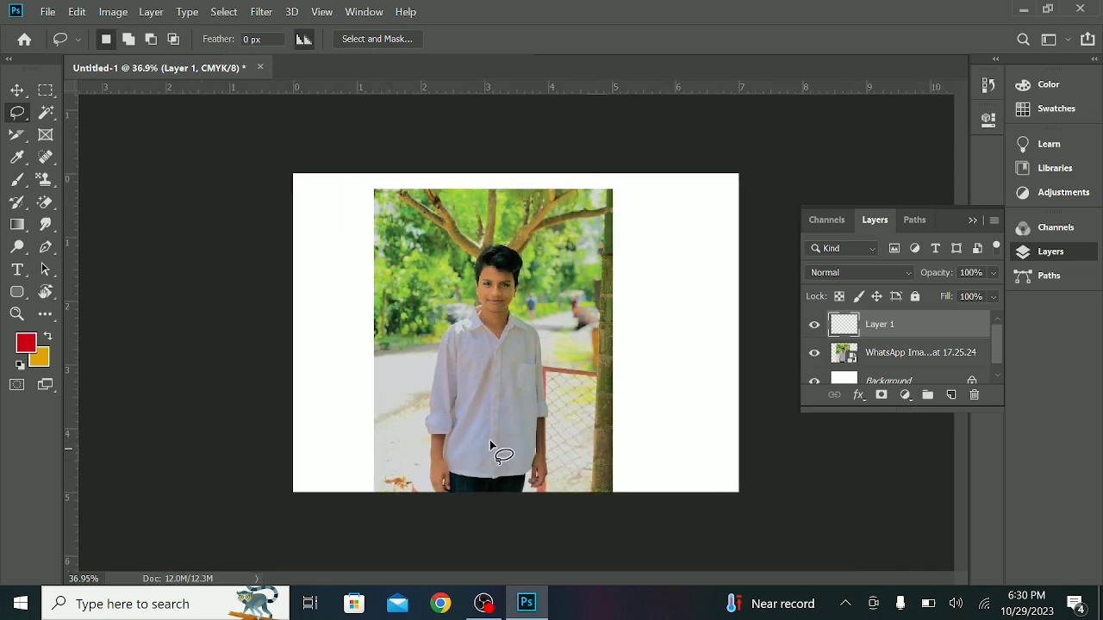
{"action": "left_click_drag", "start_coordinate": [355, 424], "coordinate": [386, 418]}
{"action": "mouse_move", "coordinate": [465, 412]}
{"action": "left_mouse_down"}
{"action": "mouse_move", "coordinate": [562, 435]}
{"action": "mouse_move", "coordinate": [594, 417]}
{"action": "mouse_move", "coordinate": [625, 421]}
{"action": "mouse_move", "coordinate": [644, 505]}
{"action": "mouse_move", "coordinate": [609, 520]}
{"action": "mouse_move", "coordinate": [330, 503]}
{"action": "mouse_move", "coordinate": [360, 423]}
{"action": "left_mouse_up"}
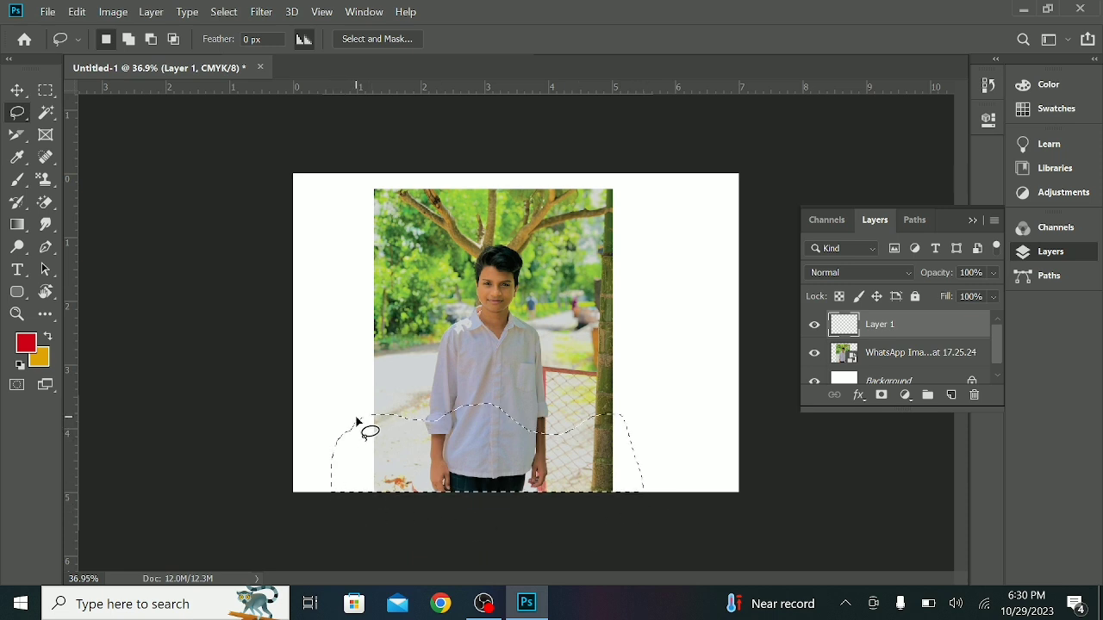
- Set the background color to near-black 00030b, fill the wavy selection on Layer 1 with it and deselect
{"action": "left_click", "coordinate": [39, 362]}
{"action": "left_click", "coordinate": [304, 262]}
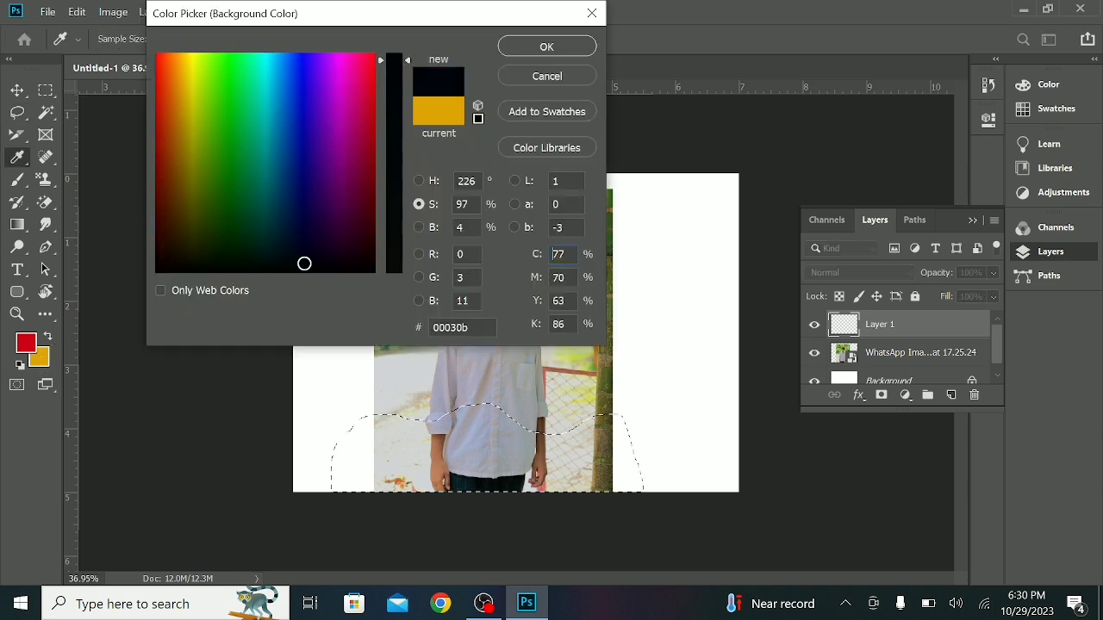
{"action": "left_click", "coordinate": [546, 47]}
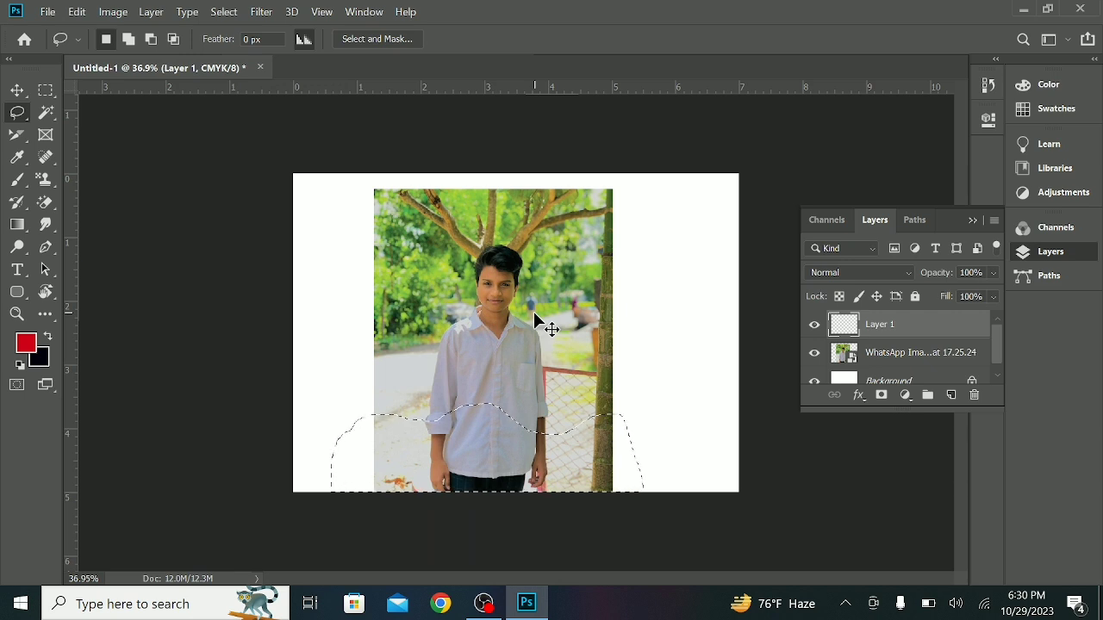
{"action": "key", "text": "ctrl+BackSpace"}
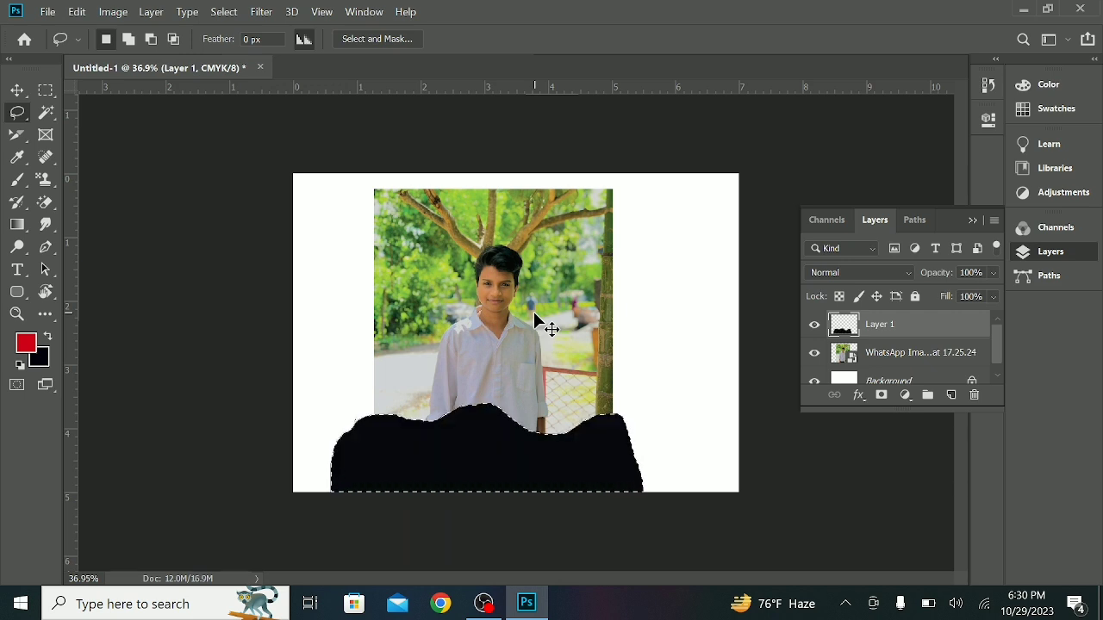
{"action": "key", "text": "ctrl+d"}
- Try clipping the black wavy shape on Layer 1 to the photo layer with a clipping mask
{"action": "right_click", "coordinate": [849, 319]}
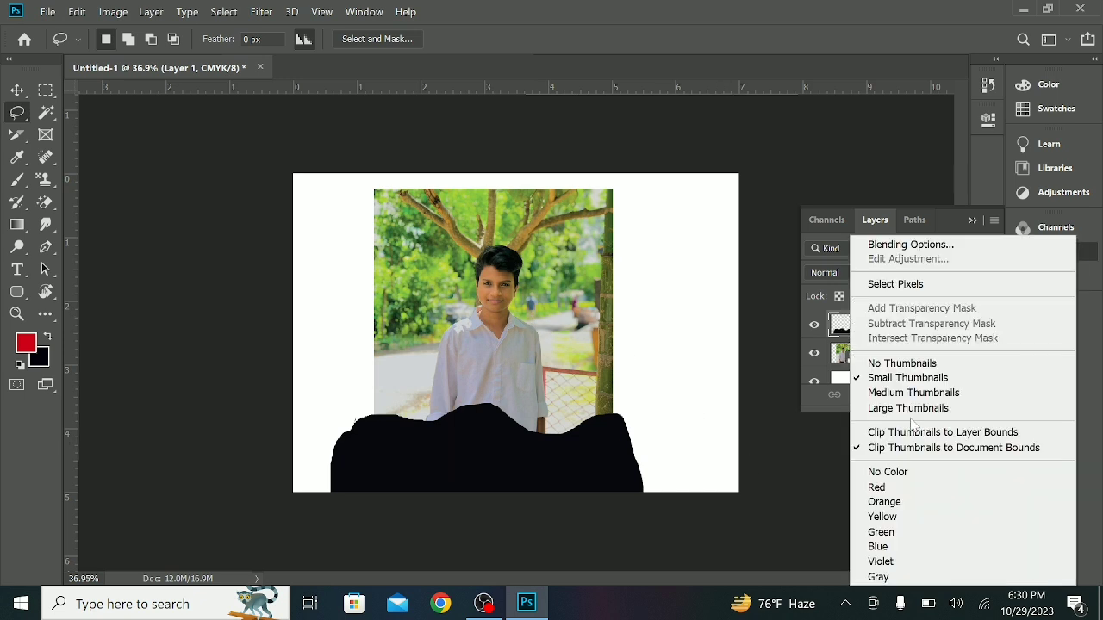
{"action": "left_click", "coordinate": [830, 341]}
{"action": "right_click", "coordinate": [924, 325]}
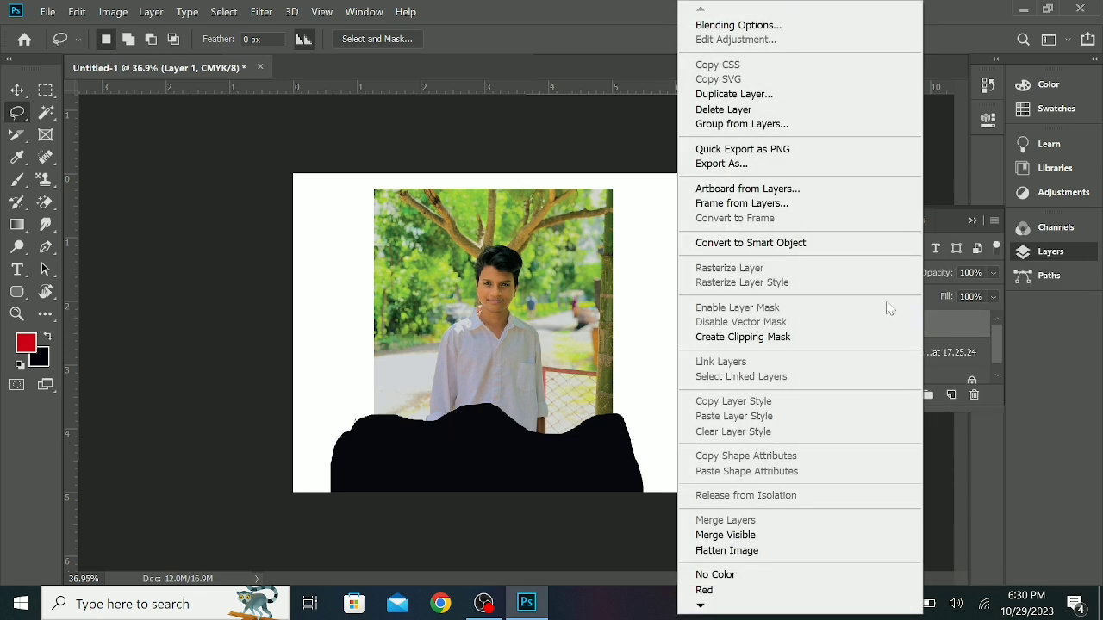
{"action": "left_click", "coordinate": [791, 338]}
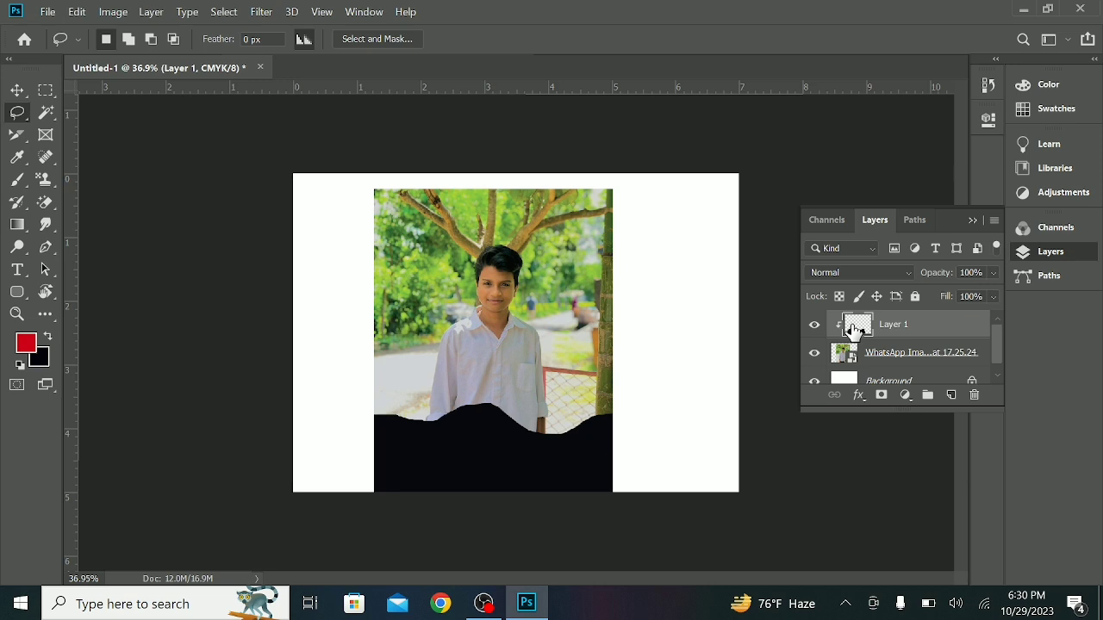
- Undo the clipping mask and try placing Layer 1 beneath the photo layer, undoing that reorder too
{"action": "double_click", "coordinate": [916, 331]}
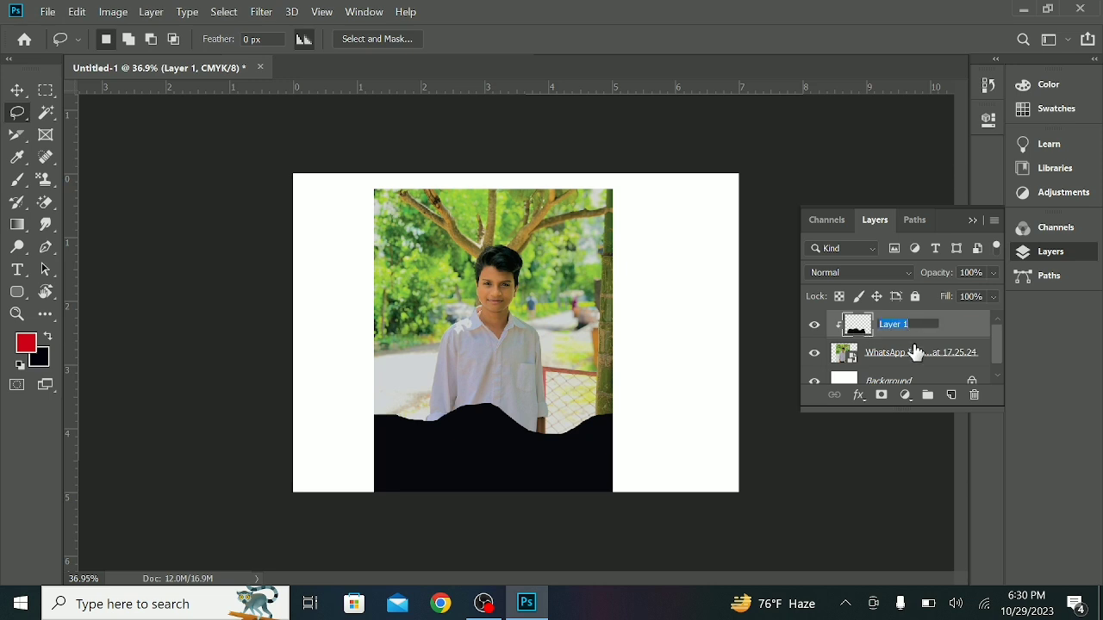
{"action": "left_click", "coordinate": [958, 336]}
{"action": "key", "text": "ctrl+z"}
{"action": "left_click_drag", "start_coordinate": [957, 336], "coordinate": [955, 366]}
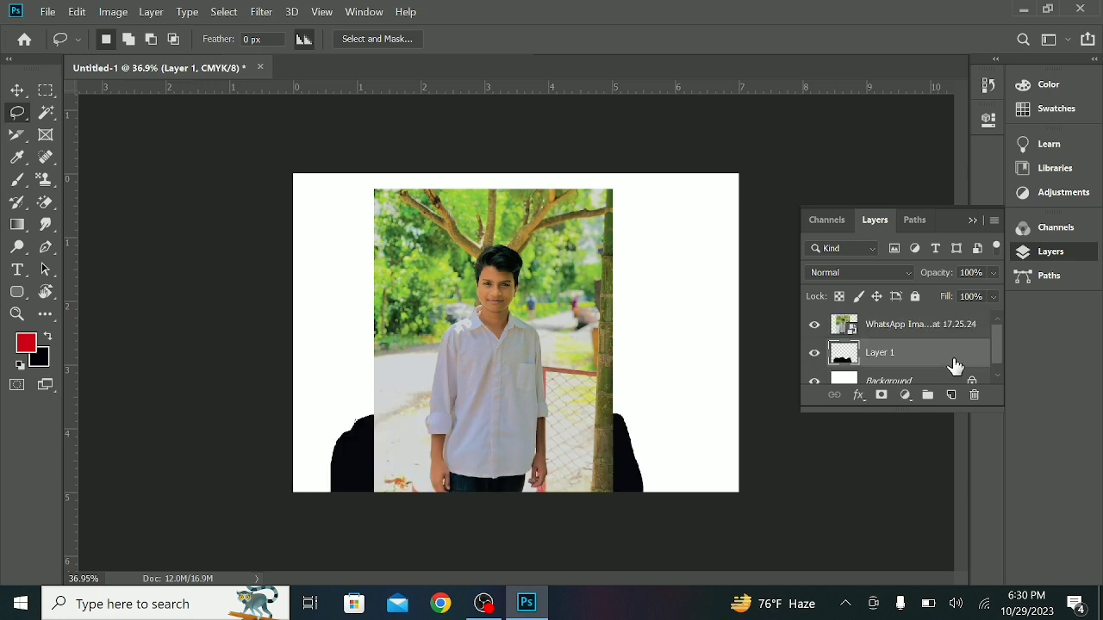
{"action": "key", "text": "ctrl+z"}
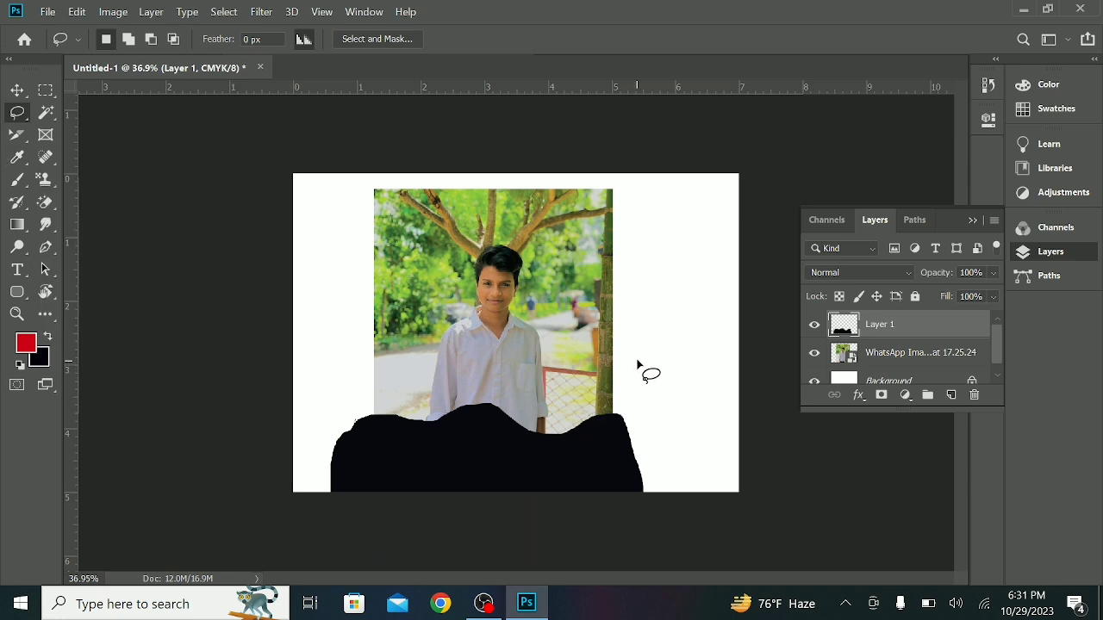
- Create a clipping mask that clips Layer 1's black shape to the photo, and reselect the Lasso tool
{"action": "right_click", "coordinate": [956, 322]}
{"action": "left_click", "coordinate": [794, 336]}
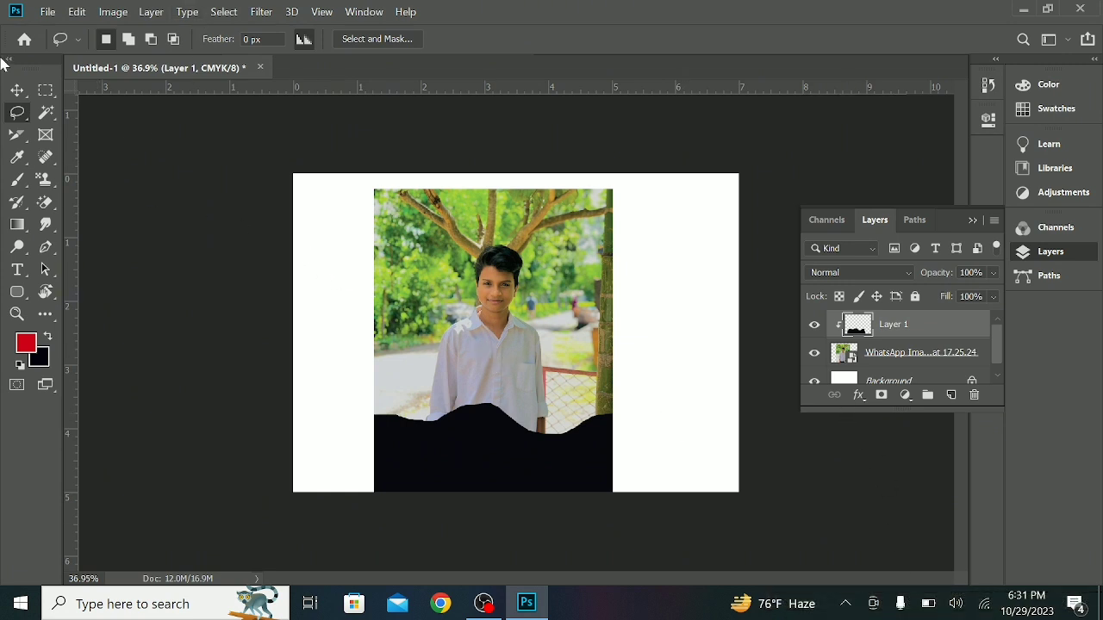
{"action": "right_click", "coordinate": [17, 115]}
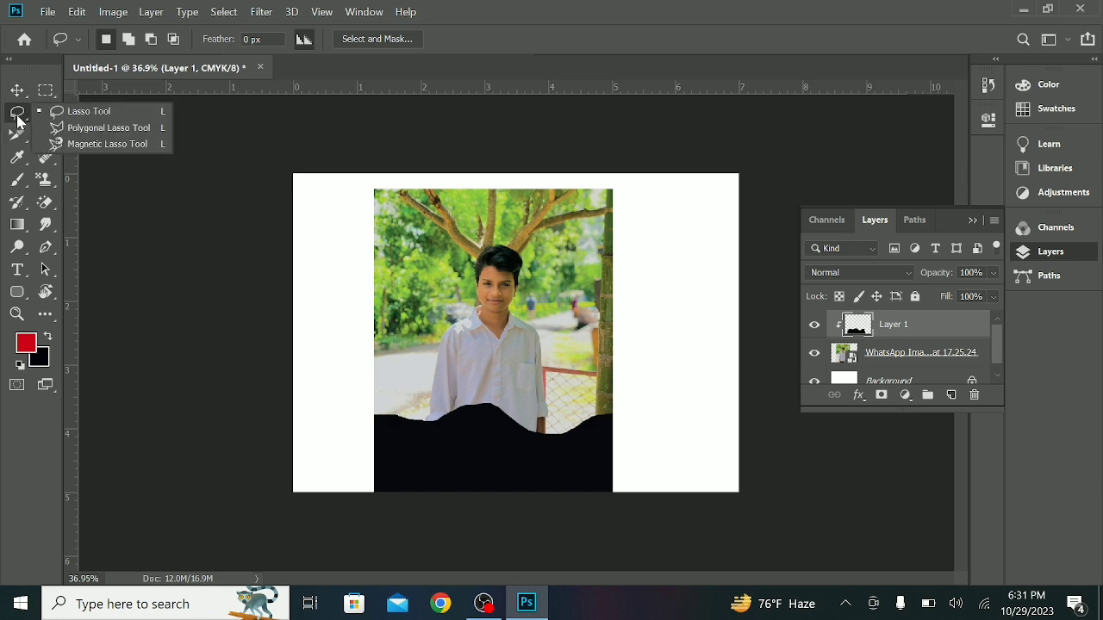
{"action": "left_click", "coordinate": [65, 116]}
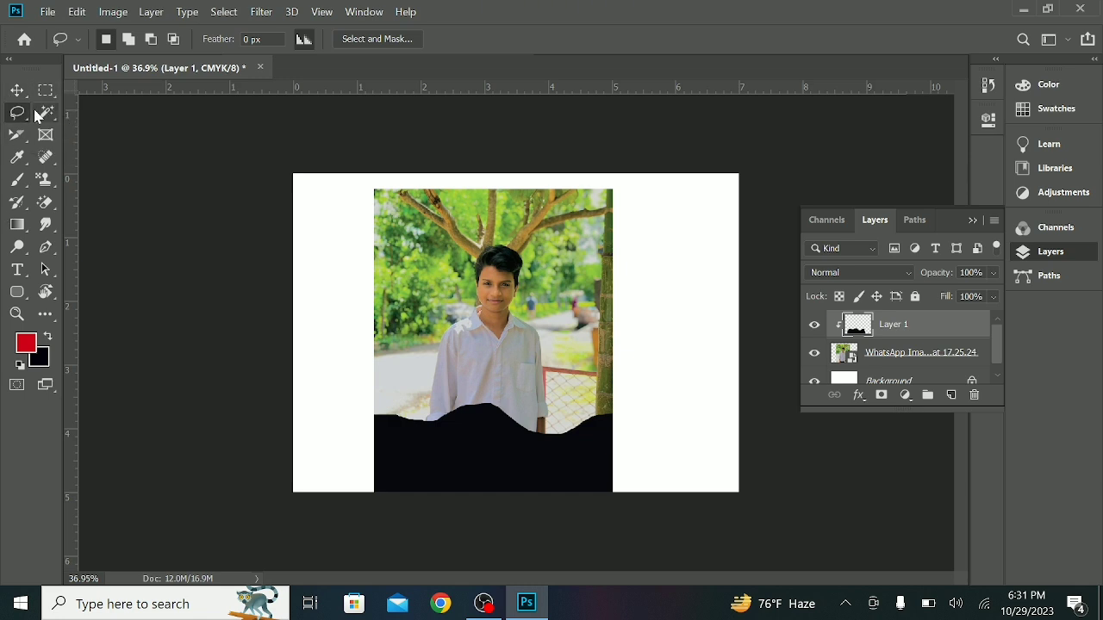
- Try a short Polygonal Lasso selection from the person's sleeve over the shoulder to the collar, and deselect it
{"action": "right_click", "coordinate": [18, 112]}
{"action": "left_click", "coordinate": [94, 127]}
{"action": "scroll", "coordinate": [451, 410], "scroll_direction": "up", "scroll_amount": 3}
{"action": "scroll", "coordinate": [444, 364], "scroll_direction": "up", "scroll_amount": 2}
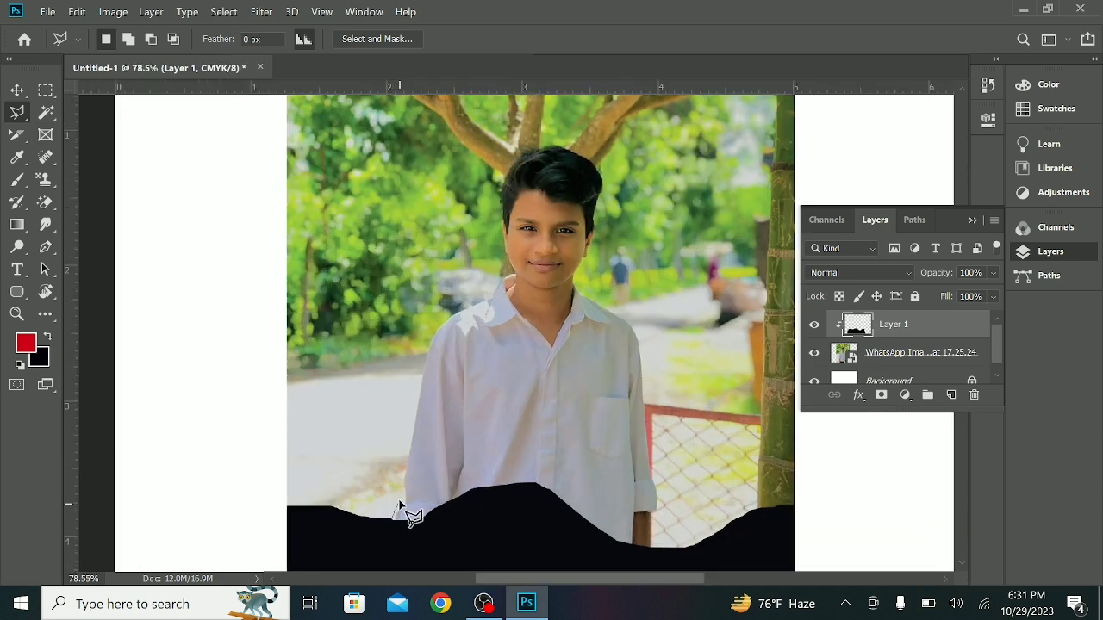
{"action": "left_click", "coordinate": [405, 501]}
{"action": "left_click", "coordinate": [408, 469]}
{"action": "left_click", "coordinate": [431, 340]}
{"action": "double_click", "coordinate": [492, 294]}
{"action": "key", "text": "ctrl+d"}
- Outline the person with straight Polygonal Lasso segments from the cuff around the head to the other arm, and deselect
{"action": "left_click", "coordinate": [394, 514]}
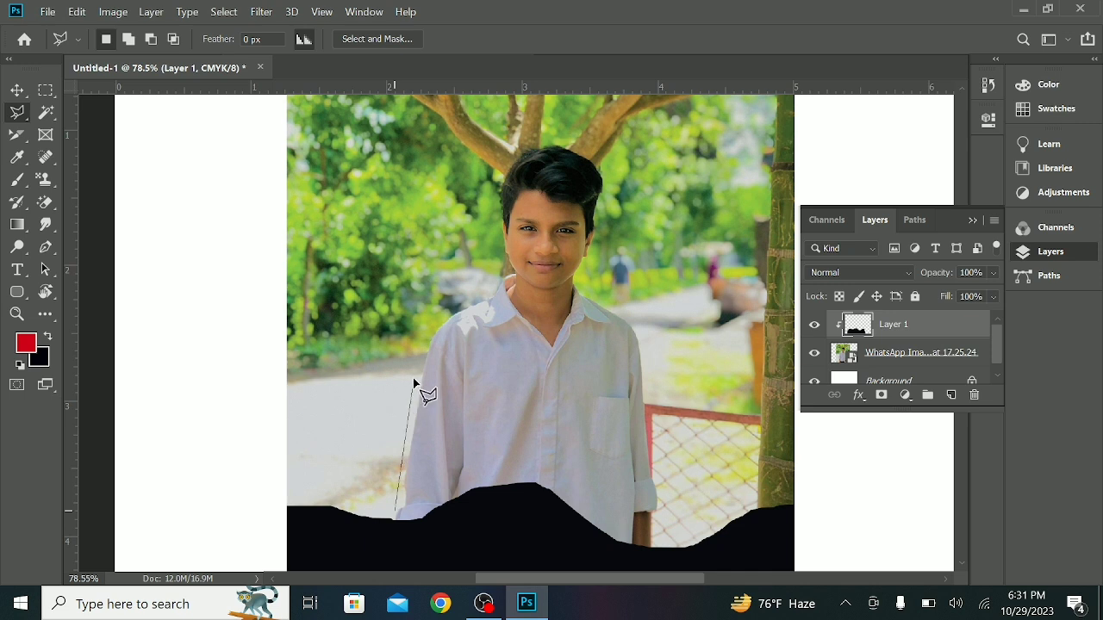
{"action": "left_click", "coordinate": [436, 323]}
{"action": "left_click", "coordinate": [508, 276]}
{"action": "left_click", "coordinate": [489, 191]}
{"action": "left_click", "coordinate": [616, 184]}
{"action": "left_click", "coordinate": [607, 248]}
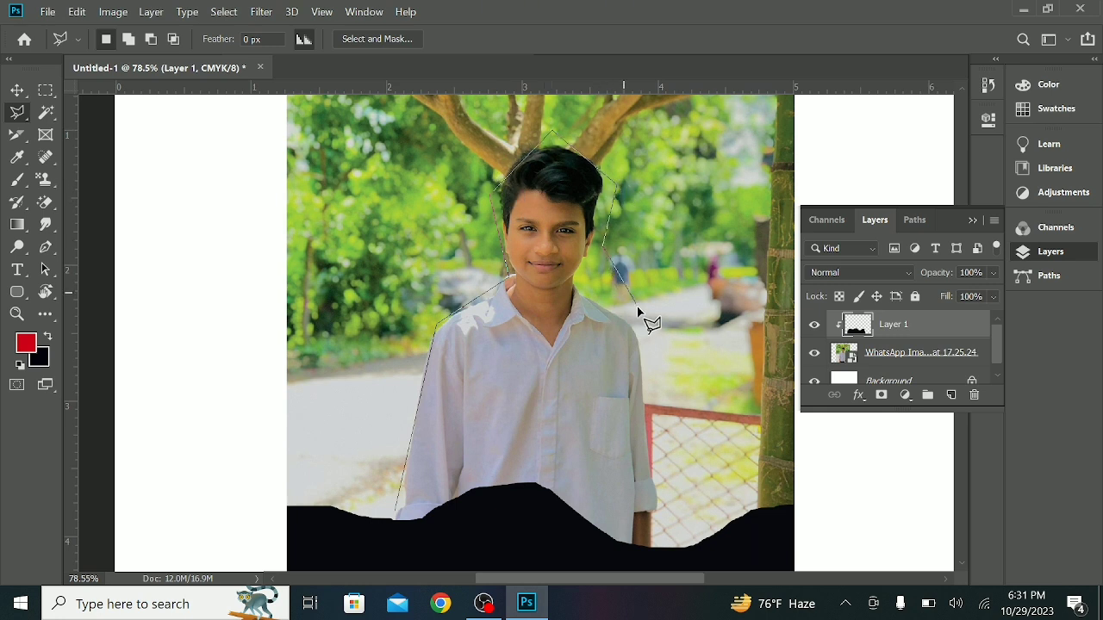
{"action": "left_click", "coordinate": [682, 386]}
{"action": "left_click", "coordinate": [679, 450]}
{"action": "left_click", "coordinate": [643, 555]}
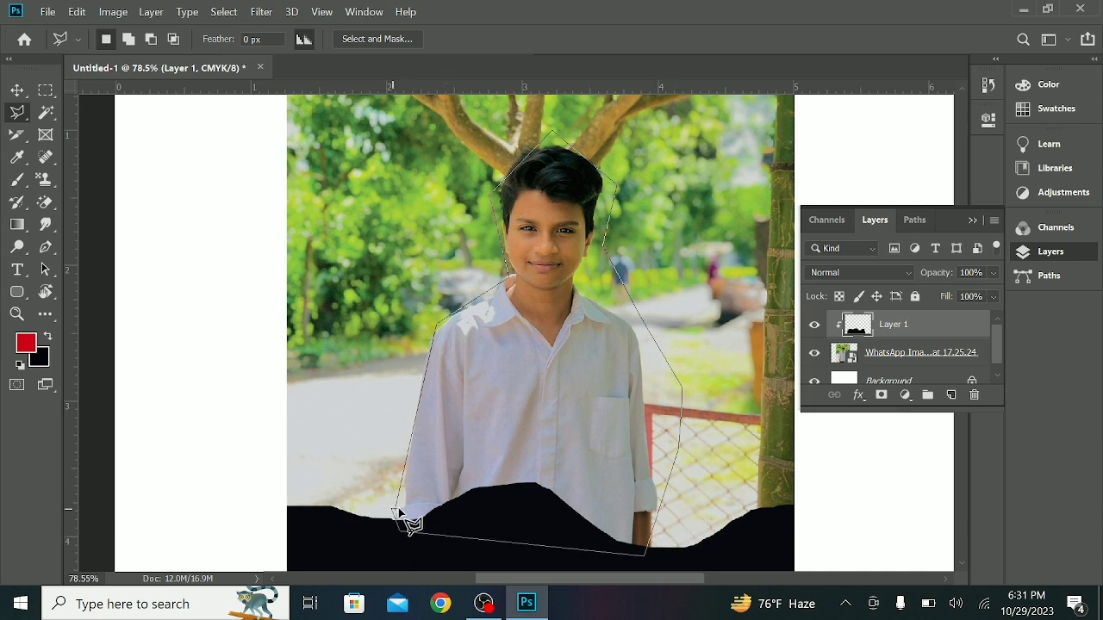
{"action": "left_click", "coordinate": [403, 527]}
{"action": "left_click", "coordinate": [425, 333]}
{"action": "left_click", "coordinate": [627, 403]}
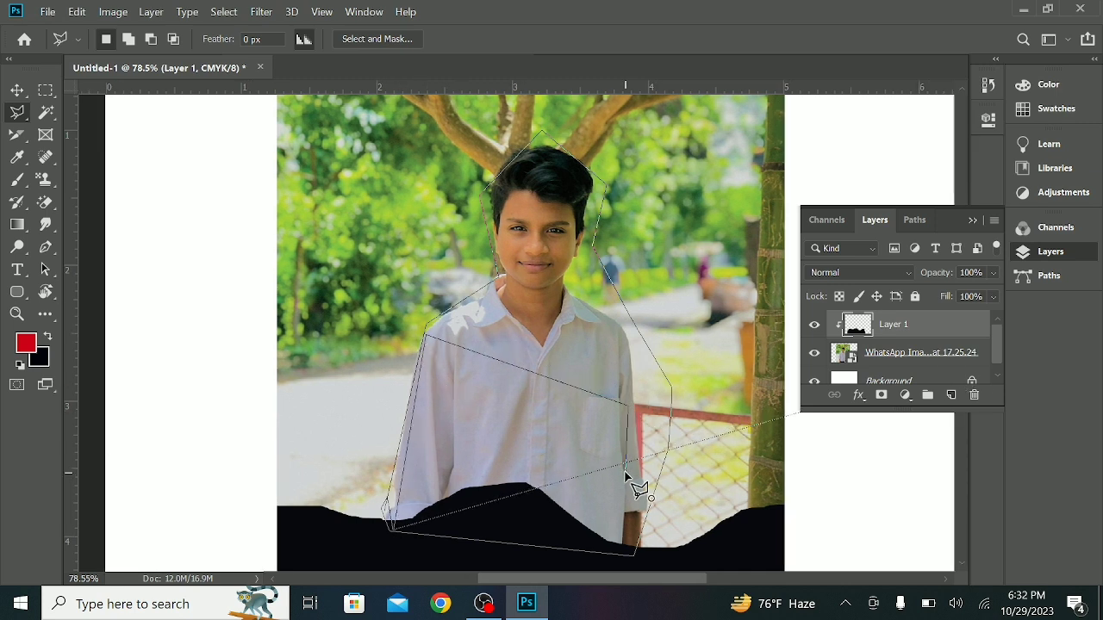
{"action": "double_click", "coordinate": [953, 398]}
{"action": "key", "text": "ctrl+d"}
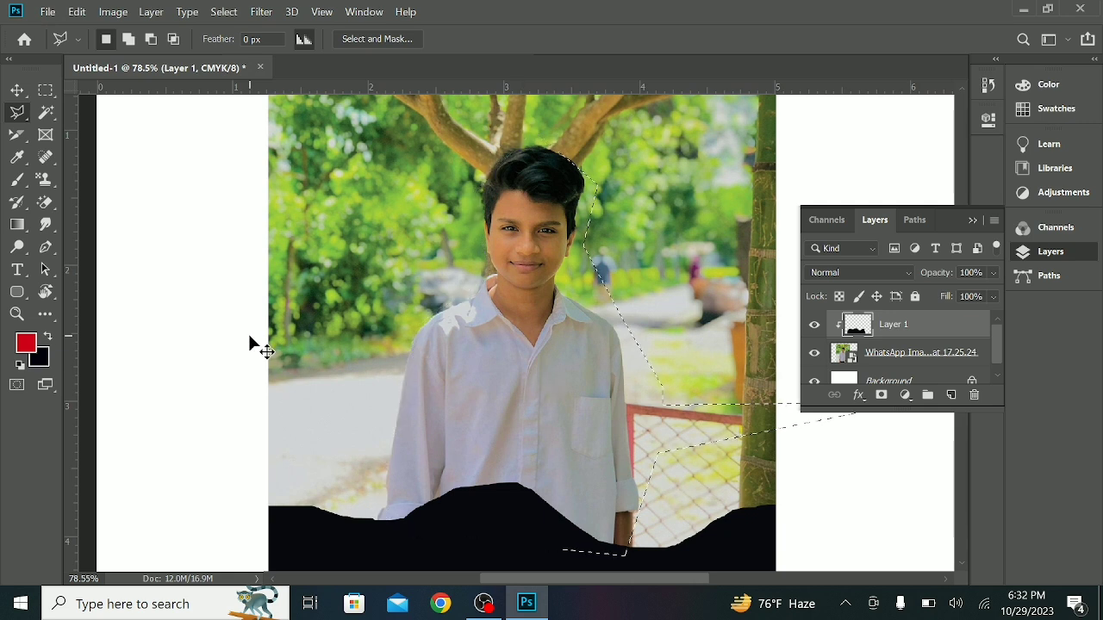
- Add a new layer above Layer 1 and start a Polygonal Lasso outline up the person's sleeve to the head
{"action": "left_click", "coordinate": [948, 402]}
{"action": "left_click", "coordinate": [373, 522]}
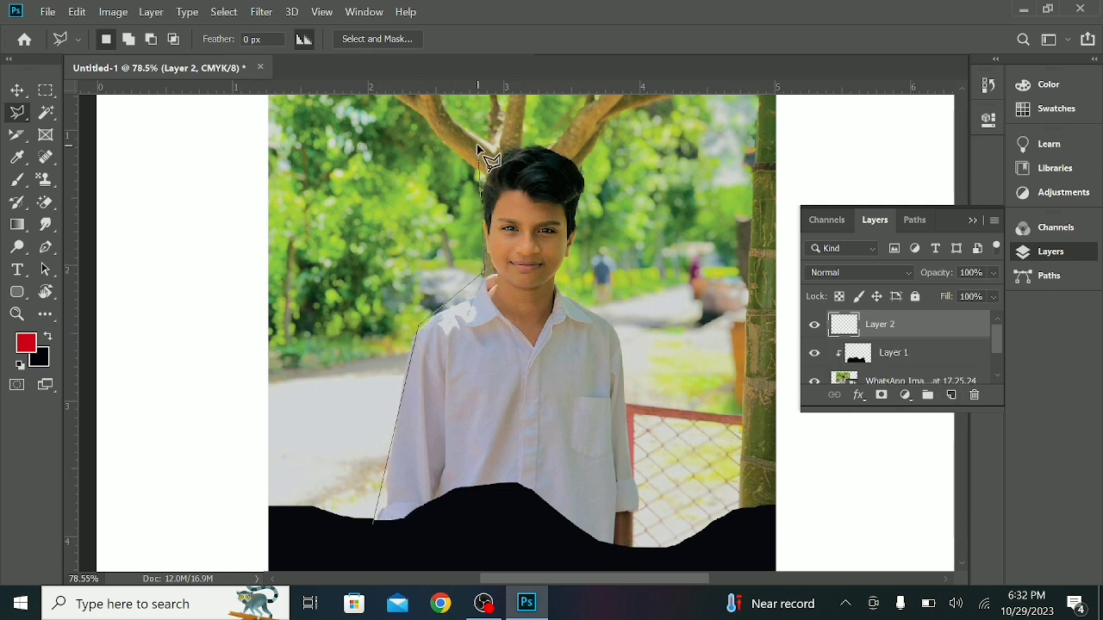
- Practice tracing the person's outline from the sleeve cuff around the head with the Magnetic Lasso tool, restarting the trace several times
{"action": "right_click", "coordinate": [17, 112]}
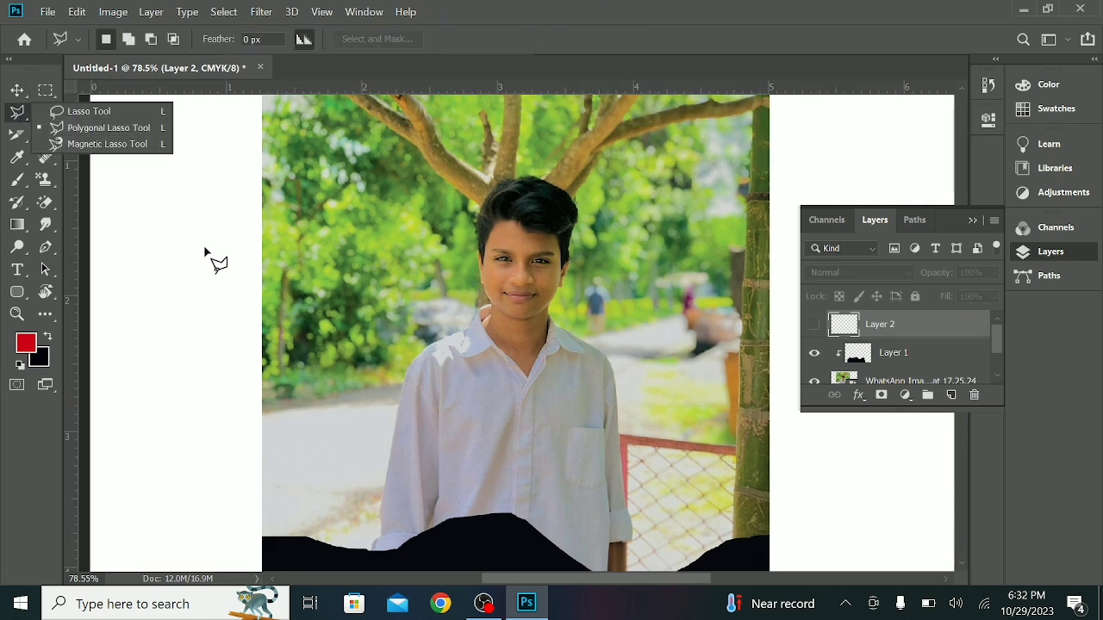
{"action": "left_click", "coordinate": [108, 144]}
{"action": "left_click", "coordinate": [372, 549]}
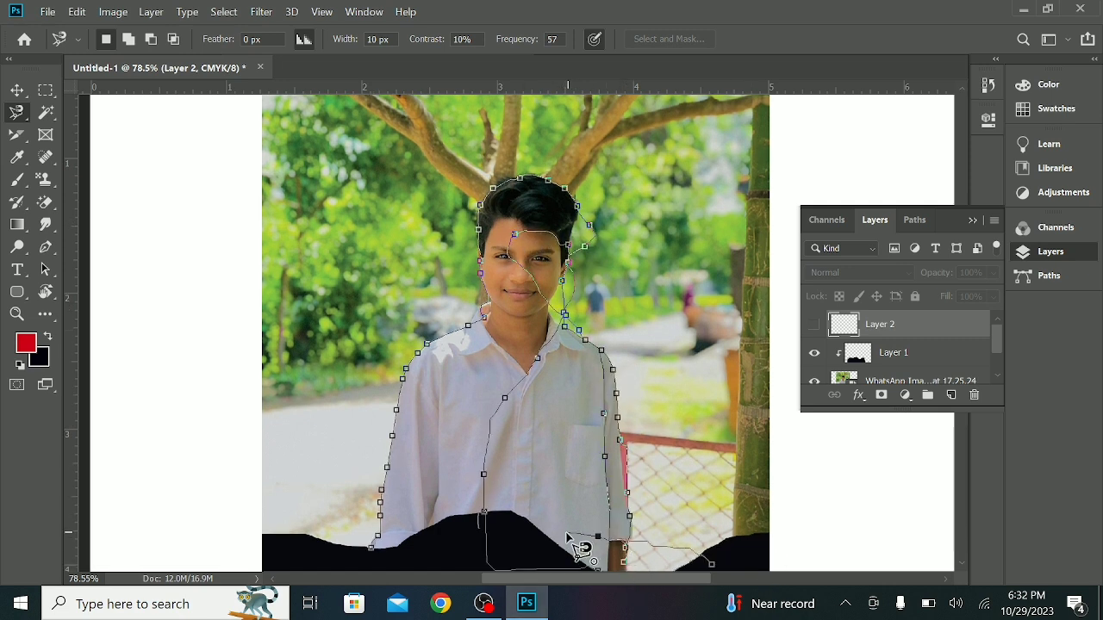
{"action": "left_click", "coordinate": [373, 546]}
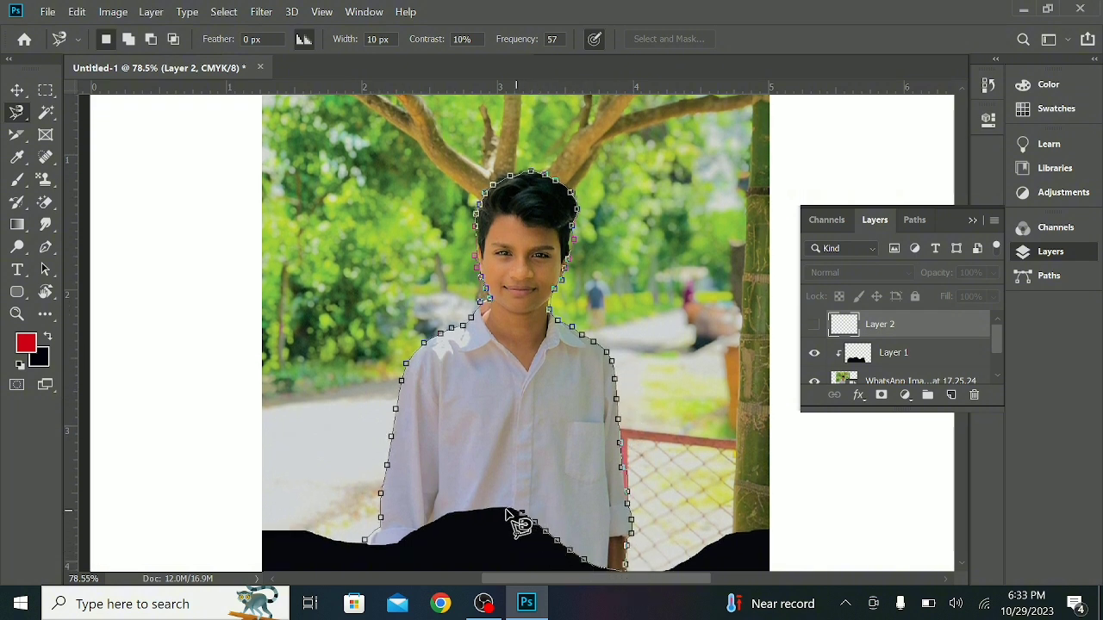
{"action": "left_click", "coordinate": [364, 540]}
{"action": "left_click", "coordinate": [363, 537]}
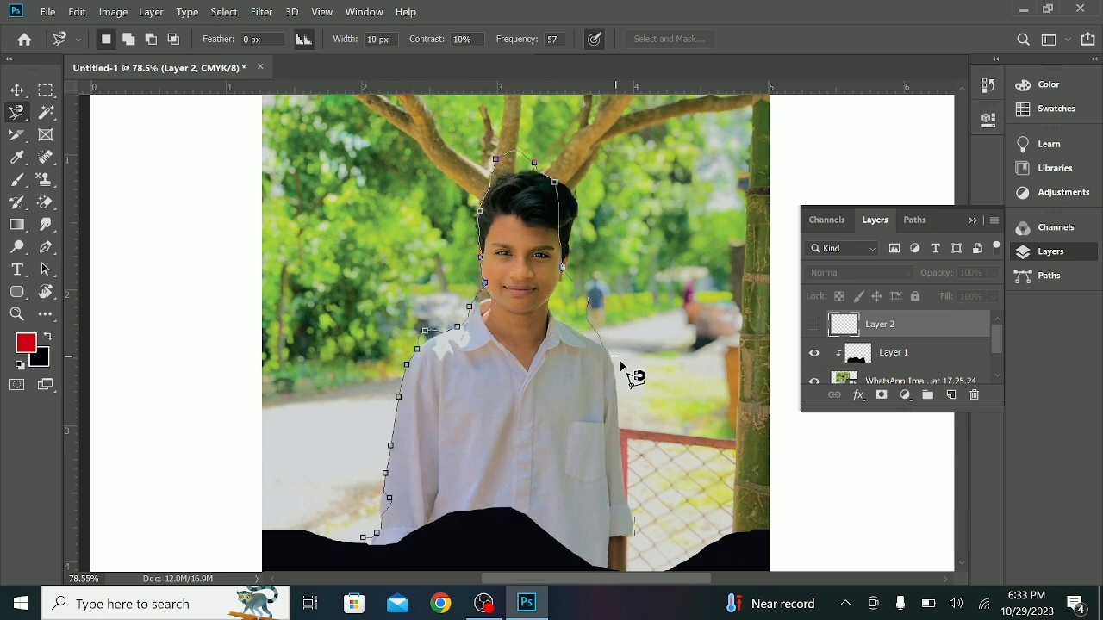
{"action": "left_click", "coordinate": [363, 539]}
{"action": "left_click", "coordinate": [409, 557]}
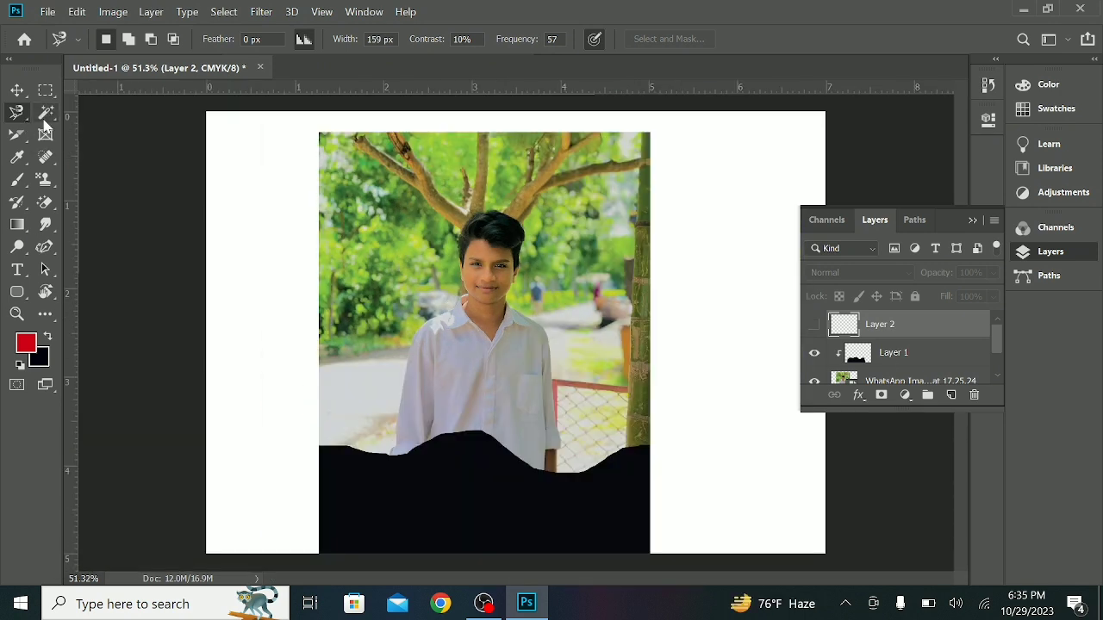
- Try a Magic Wand selection at Tolerance 100 on the canvas, and deselect it
{"action": "left_click", "coordinate": [46, 113]}
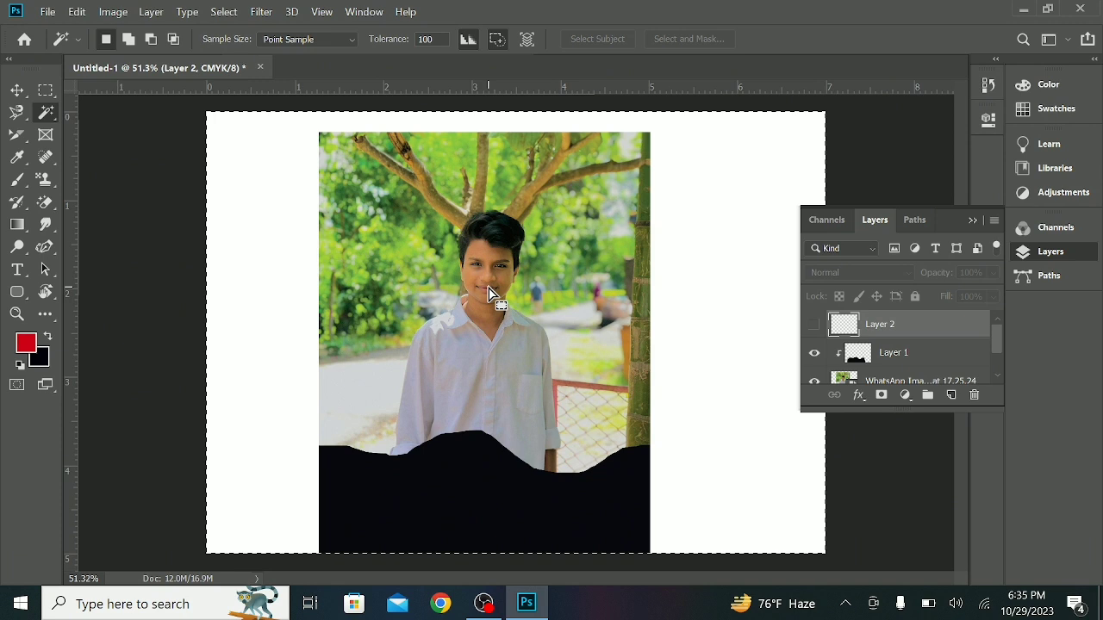
{"action": "key", "text": "ctrl+d"}
{"action": "scroll", "coordinate": [820, 369], "scroll_direction": "down", "scroll_amount": 2}
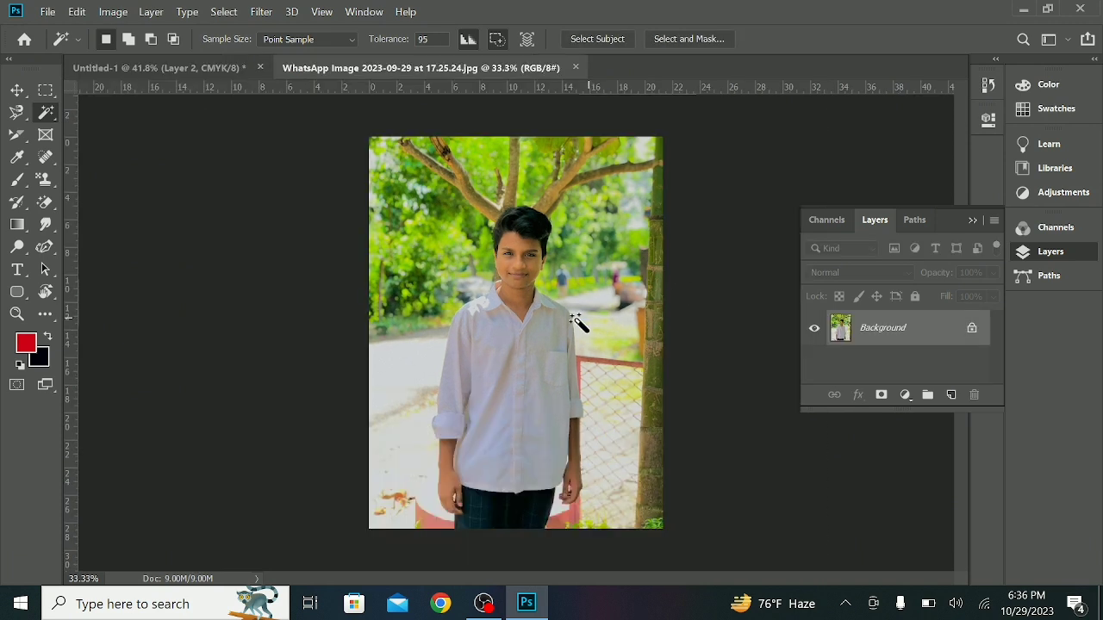
- In the photo's own document, try Magic Wand selections on the white shirt at Tolerance 95, deselecting each one
{"action": "scroll", "coordinate": [566, 320], "scroll_direction": "up", "scroll_amount": 3}
{"action": "left_click", "coordinate": [511, 351]}
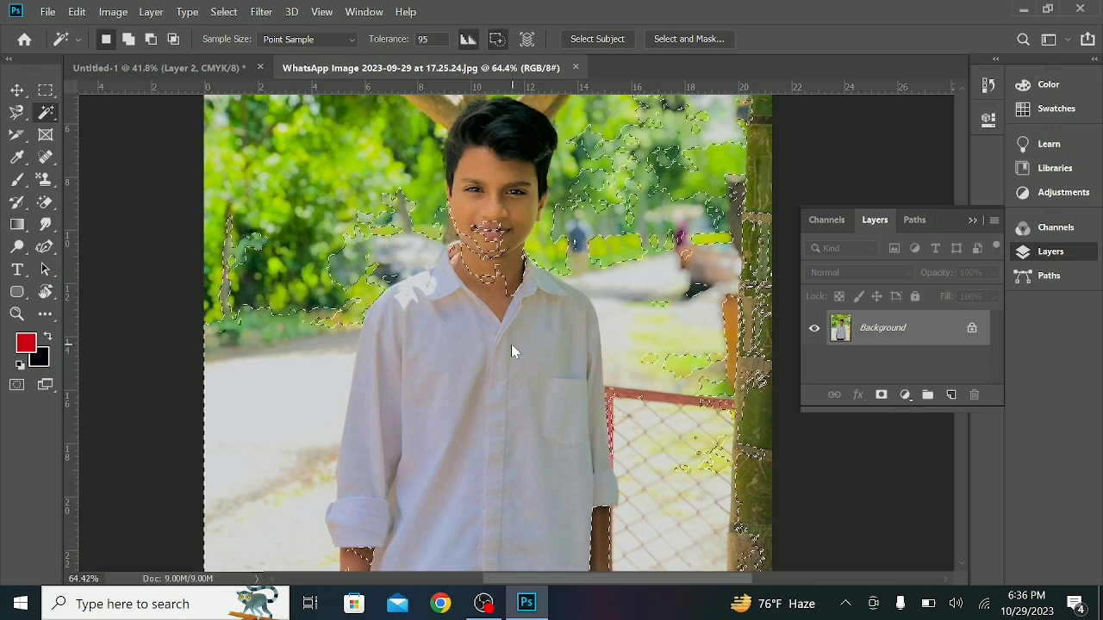
{"action": "key", "text": "ctrl+d"}
{"action": "left_click", "coordinate": [468, 338]}
{"action": "key", "text": "ctrl+d"}
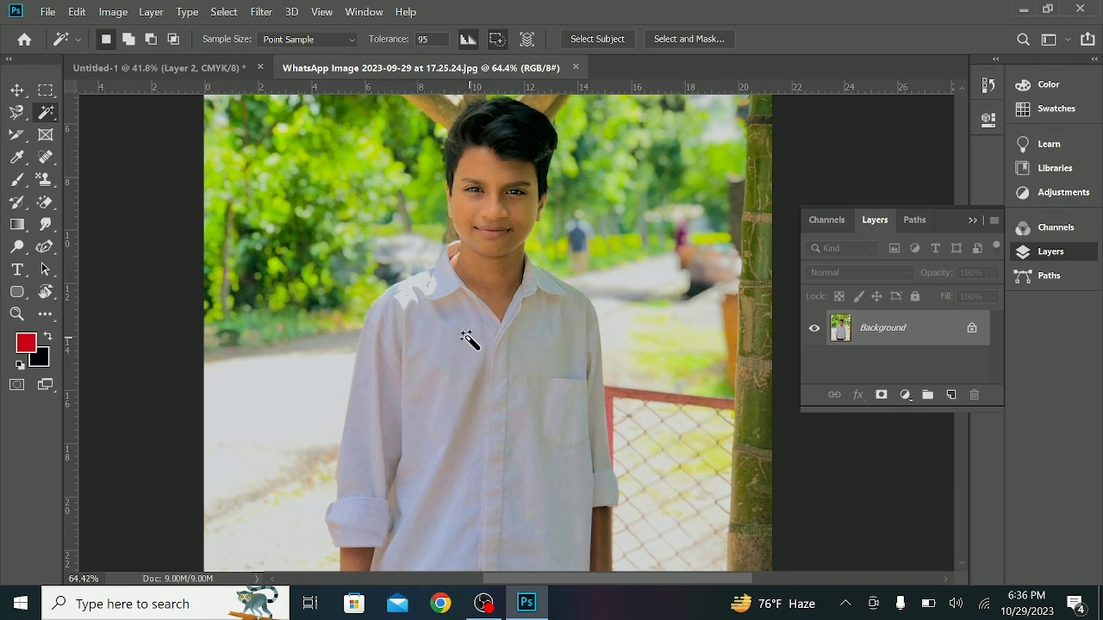
- Unlock the Background layer, sample the photo at the shirt's neckline with the Magic Wand at Tolerance 95, and deselect
{"action": "left_click", "coordinate": [971, 331]}
{"action": "left_click", "coordinate": [503, 311]}
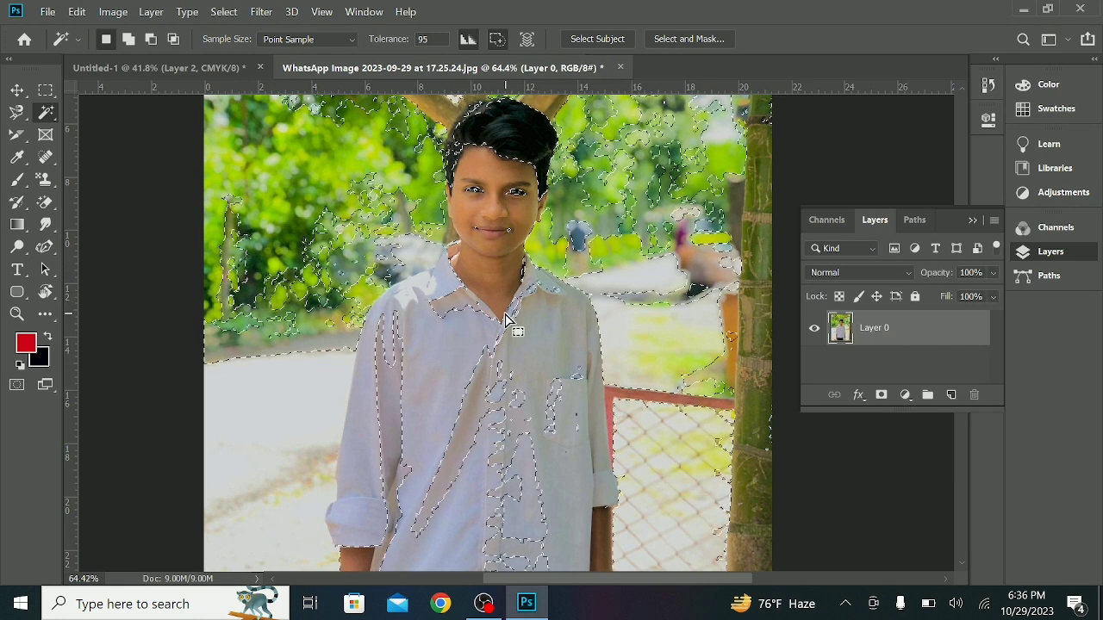
{"action": "key", "text": "ctrl+d"}
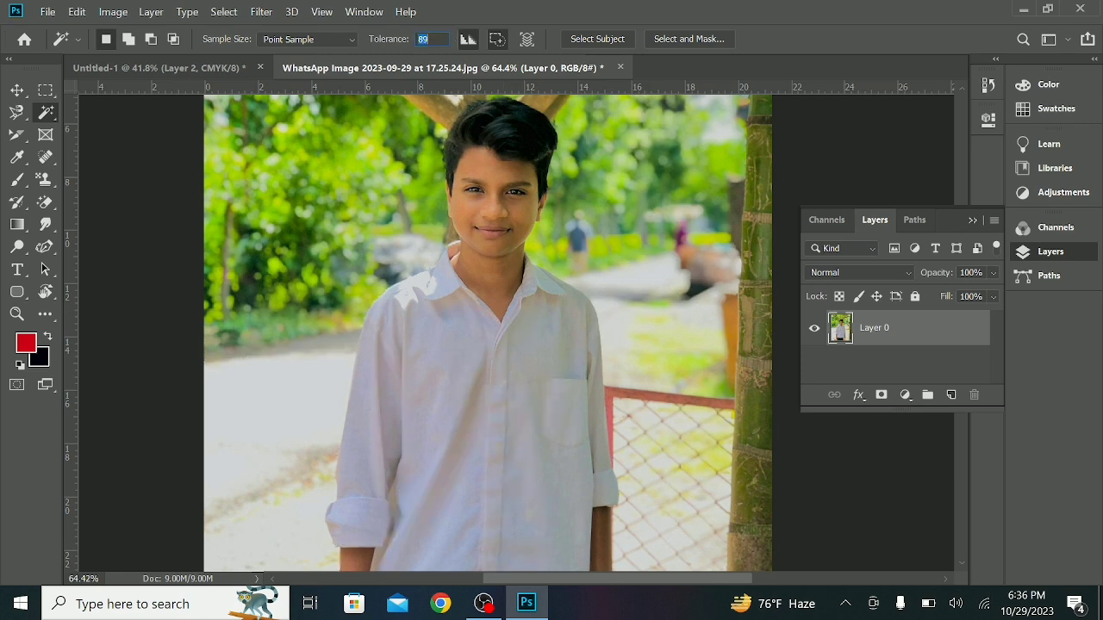
- Set the Magic Wand Tolerance to 40, select the white shirt with it, and deselect
{"action": "scroll", "coordinate": [432, 39], "scroll_direction": "down", "scroll_amount": 8}
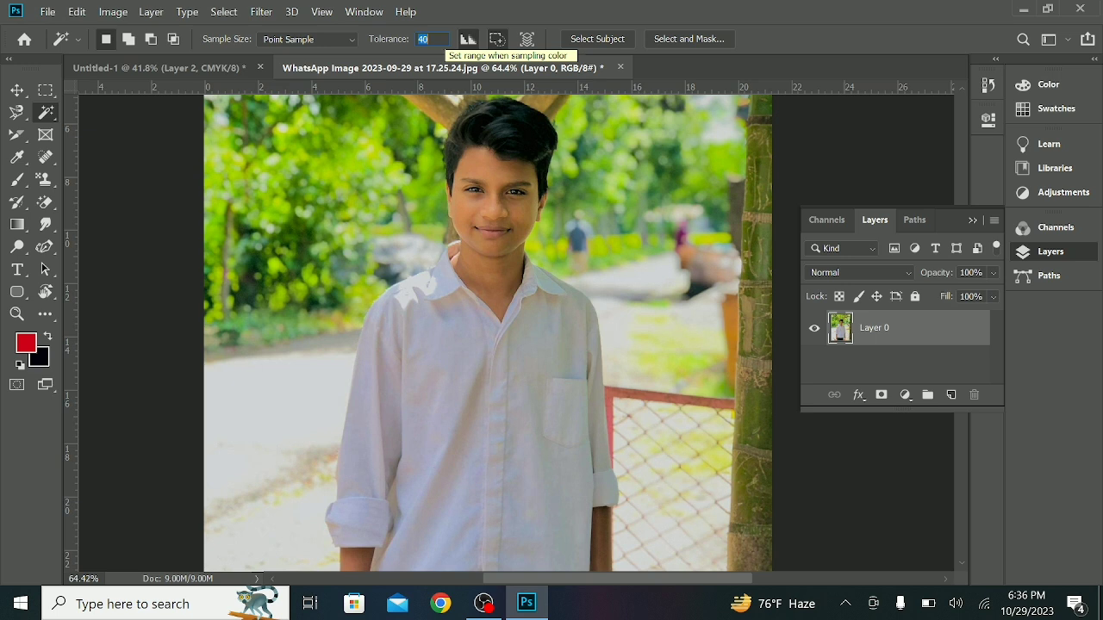
{"action": "left_click", "coordinate": [518, 425]}
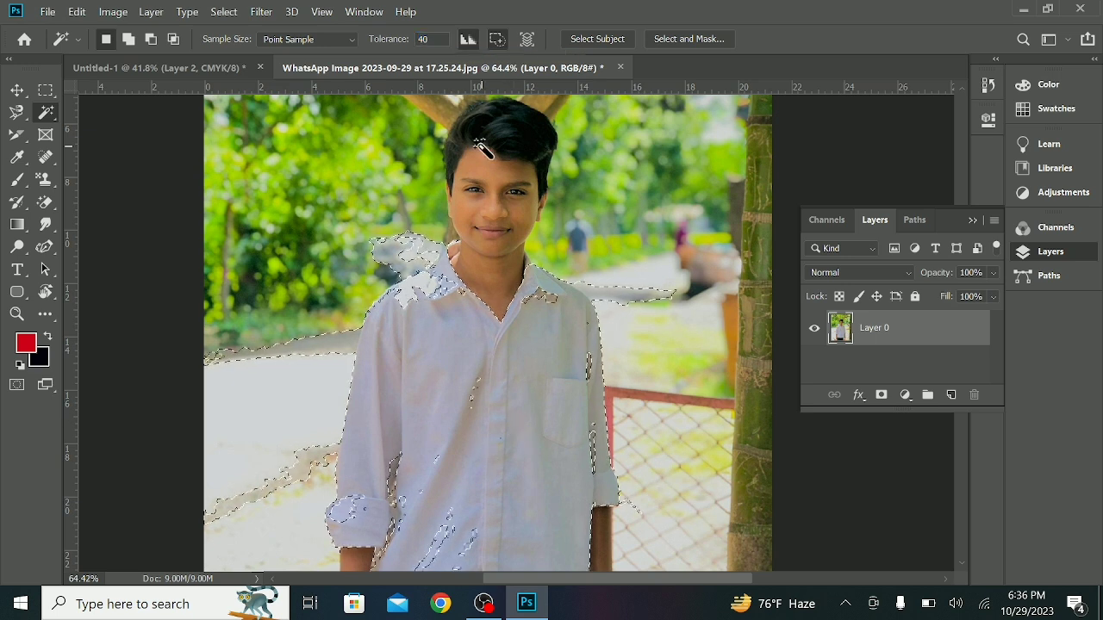
{"action": "key", "text": "ctrl+d"}
- Set the Magic Wand Tolerance to 19, select part of the white shirt with it, and deselect
{"action": "left_click", "coordinate": [430, 40]}
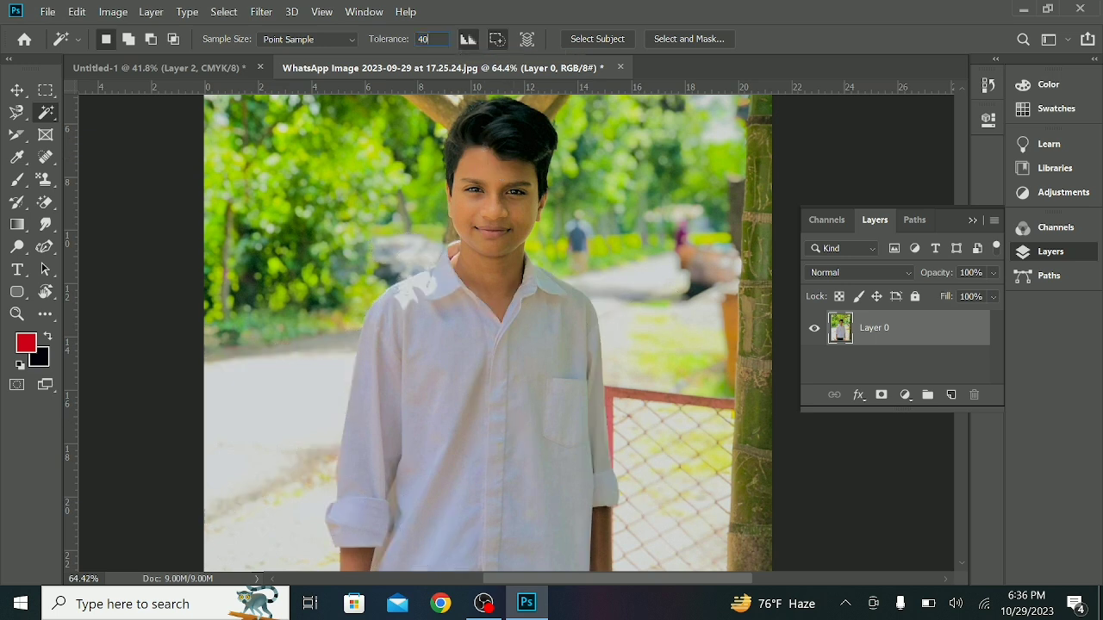
{"action": "left_click", "coordinate": [549, 353]}
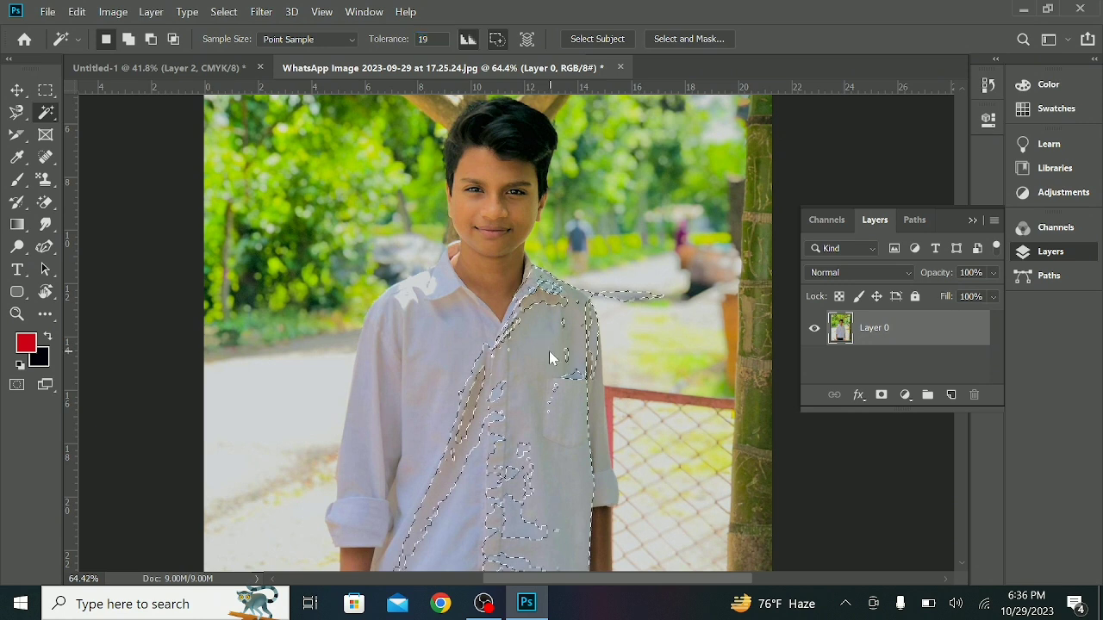
{"action": "key", "text": "ctrl+d"}
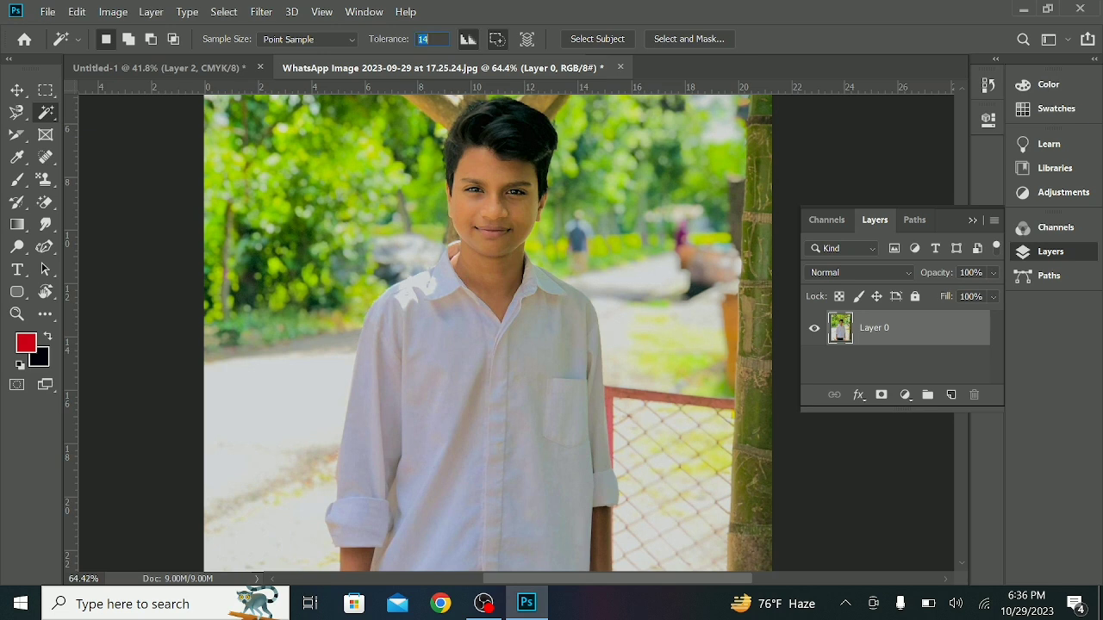
- With the Magic Wand Tolerance at 14, try selections on the forehead and on several areas of the white shirt
{"action": "left_click", "coordinate": [506, 154]}
{"action": "key", "text": "ctrl+z"}
{"action": "left_click", "coordinate": [525, 388]}
{"action": "left_click", "coordinate": [439, 387]}
{"action": "left_click", "coordinate": [507, 361]}
{"action": "left_click", "coordinate": [446, 347]}
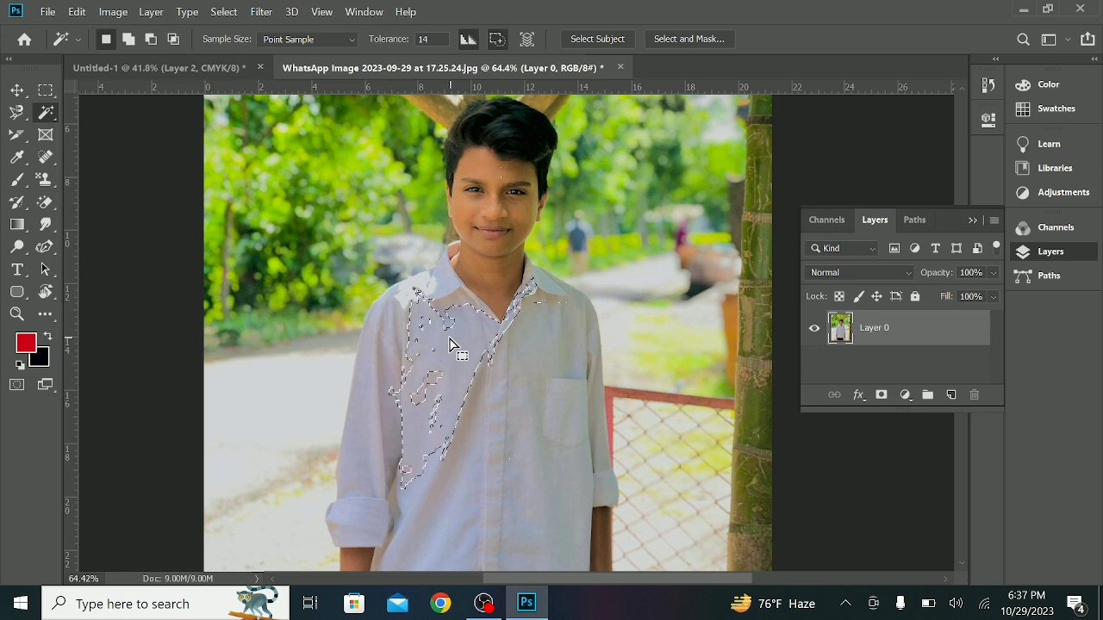
- Try filling the selected shirt area with the black background color, undo the fill, and switch the selection to another shirt patch
{"action": "key", "text": "ctrl+BackSpace"}
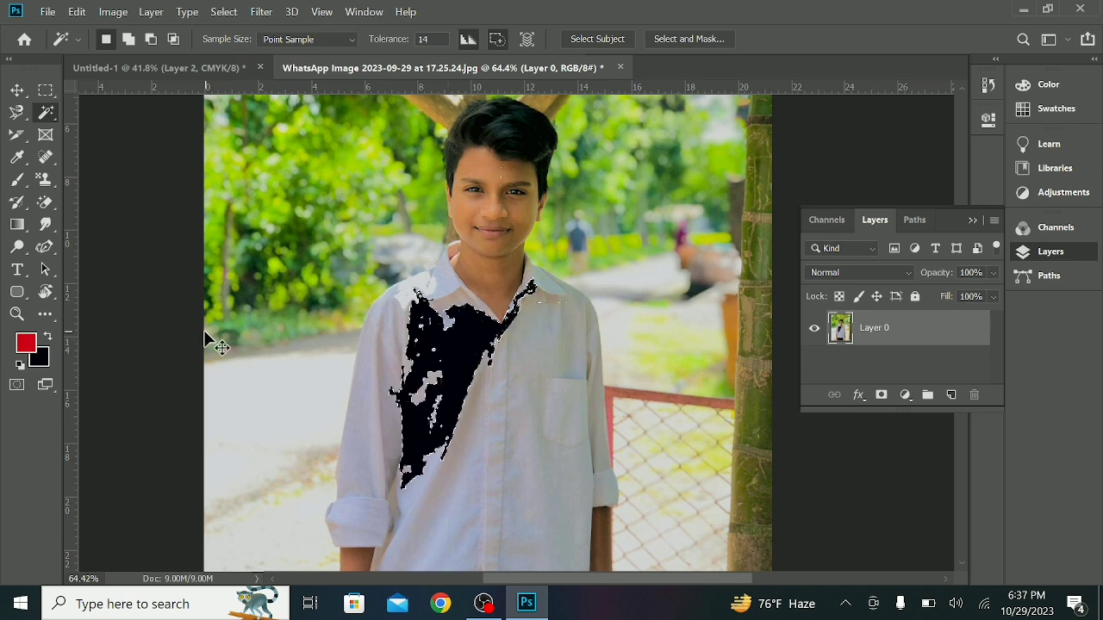
{"action": "key", "text": "ctrl+z"}
{"action": "left_click", "coordinate": [478, 389]}
{"action": "key", "text": "ctrl+z"}
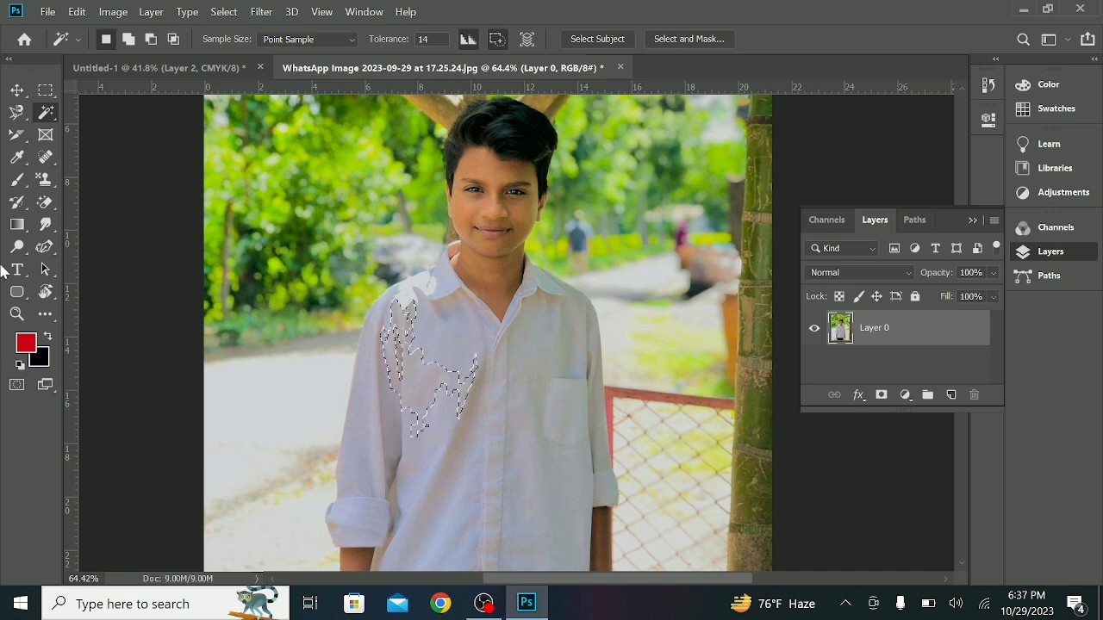
- Dab the Spot Healing Brush inside the selected patch of the shirt
{"action": "left_click", "coordinate": [47, 158]}
{"action": "left_click", "coordinate": [432, 376]}
{"action": "left_click", "coordinate": [431, 371]}
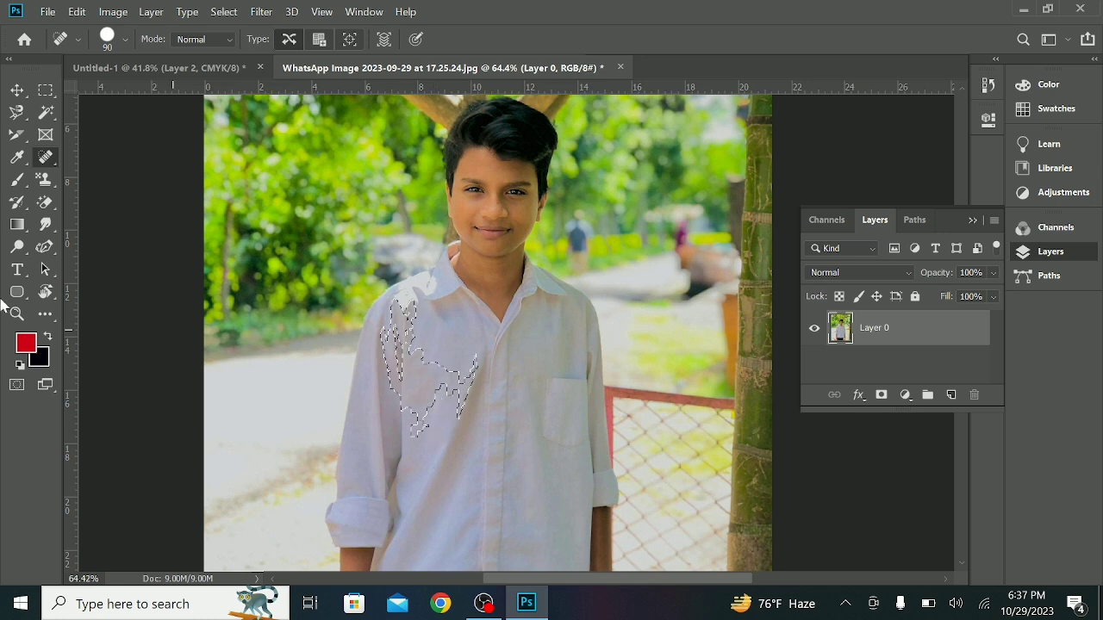
{"action": "right_click", "coordinate": [44, 160]}
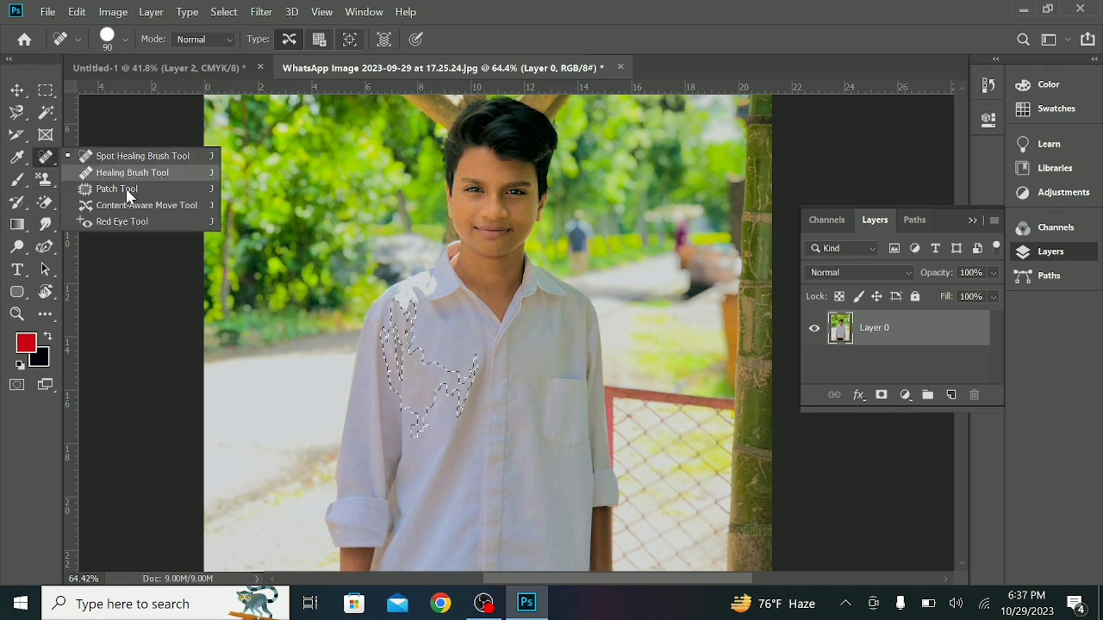
{"action": "left_click", "coordinate": [21, 158]}
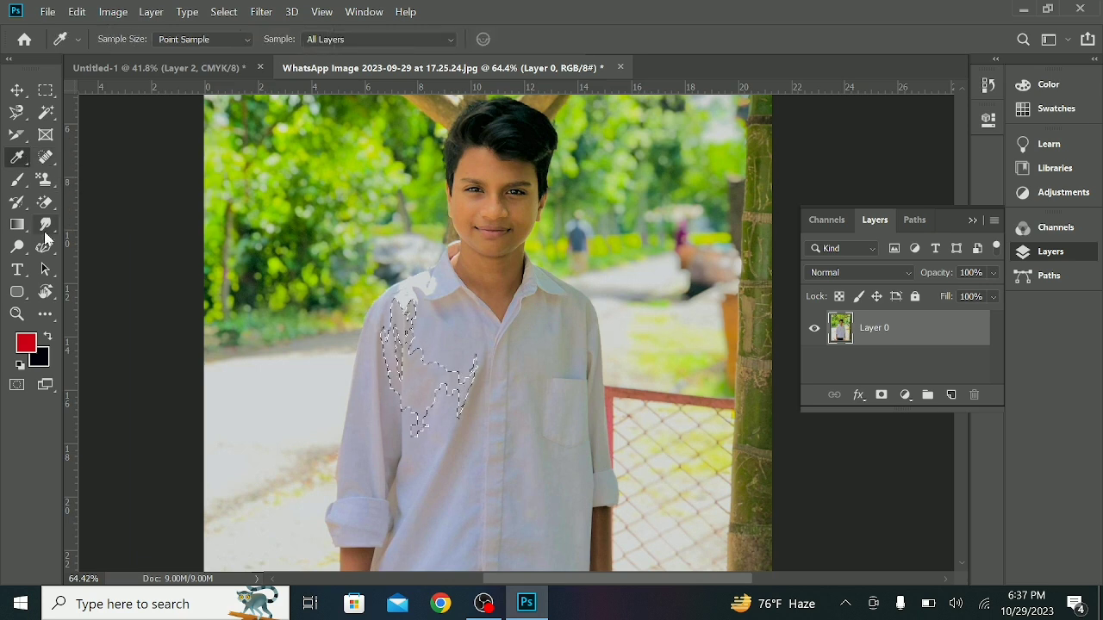
{"action": "right_click", "coordinate": [15, 161]}
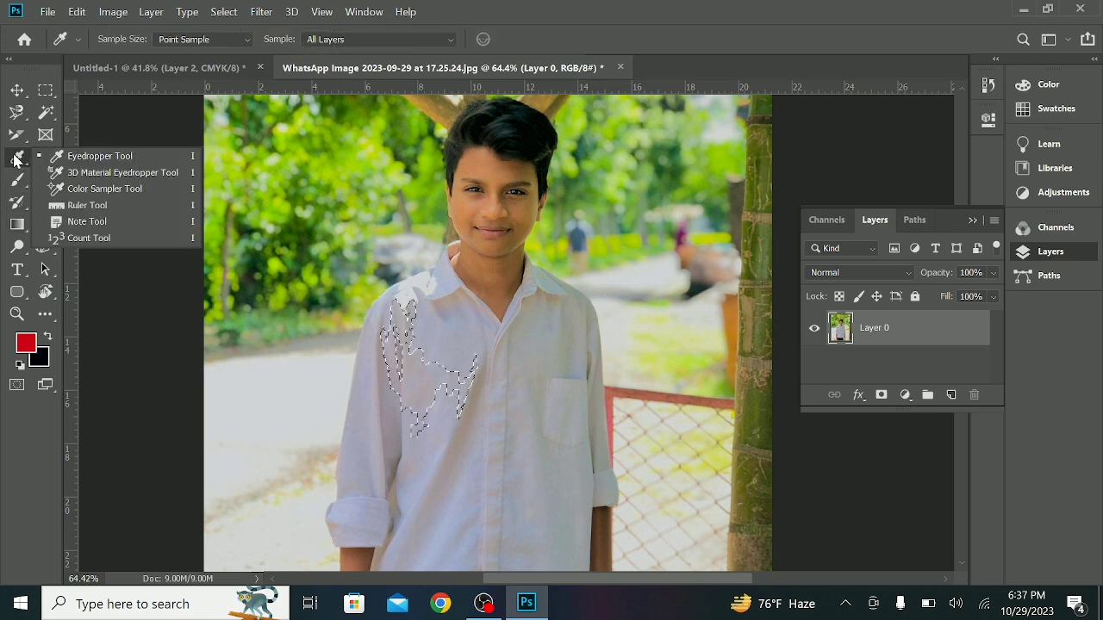
{"action": "left_click", "coordinate": [16, 180]}
- Erase the selected patch of the shirt to transparency with the Magic Eraser at Tolerance 40
{"action": "left_click", "coordinate": [41, 207]}
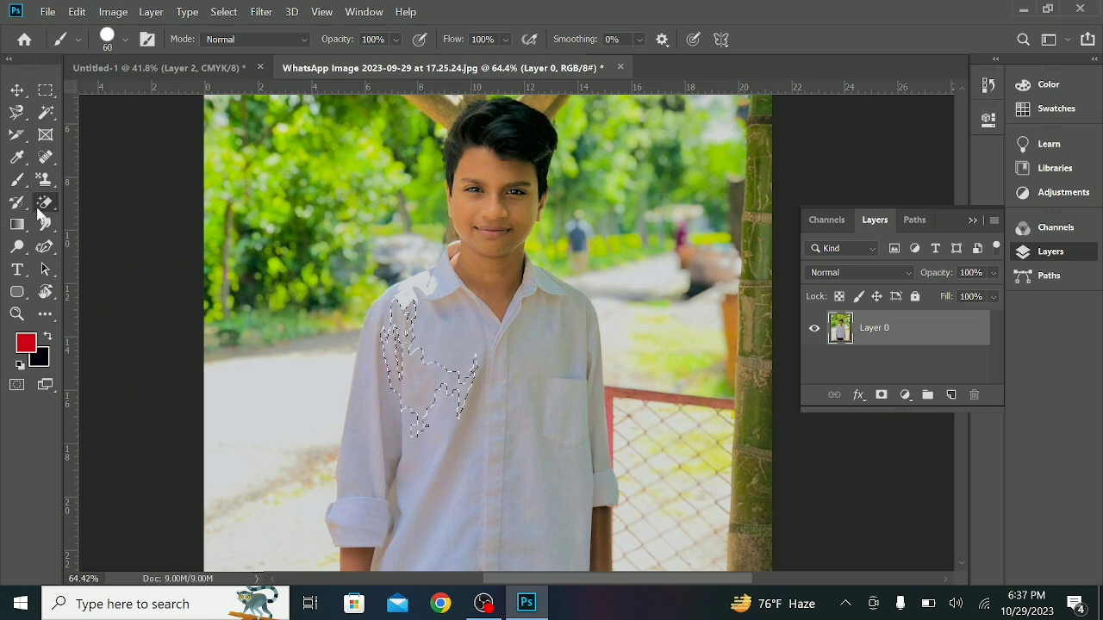
{"action": "left_click", "coordinate": [425, 352]}
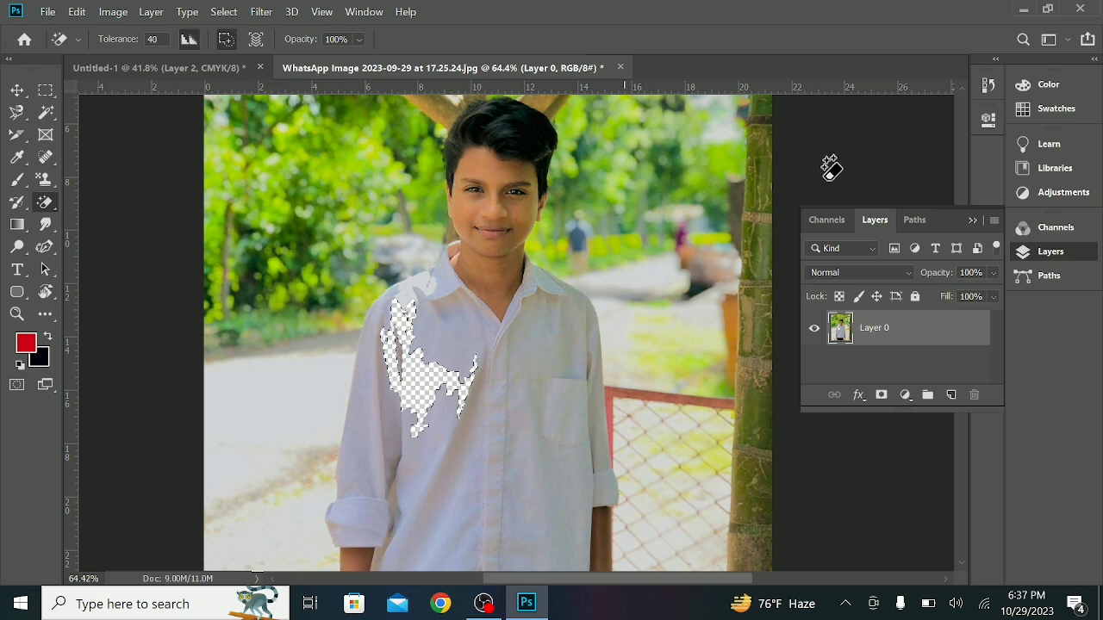
- Quit Photoshop without saving the changes to the photo or the Untitled-1 document
{"action": "left_click", "coordinate": [1080, 9]}
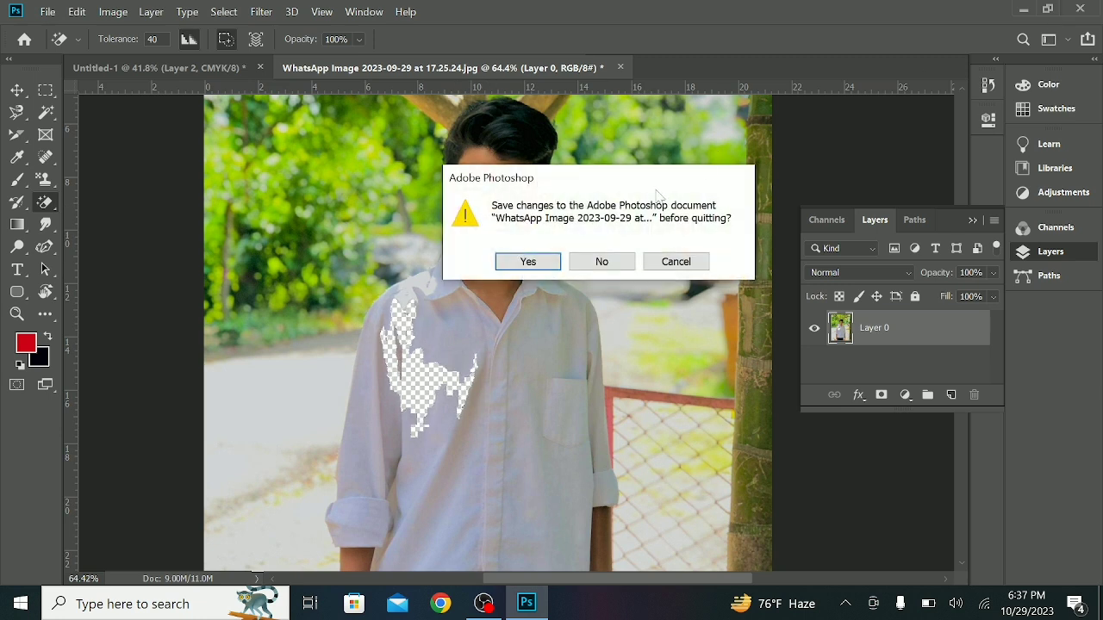
{"action": "left_click", "coordinate": [603, 265]}
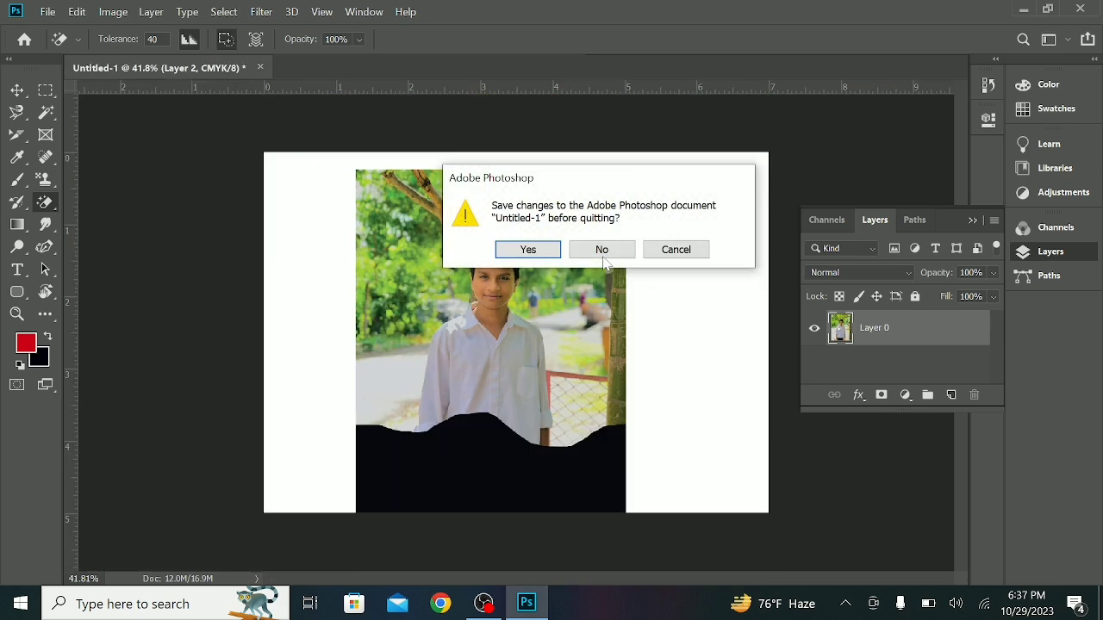
{"action": "left_click", "coordinate": [603, 258]}
{"action": "left_click", "coordinate": [1080, 9]}
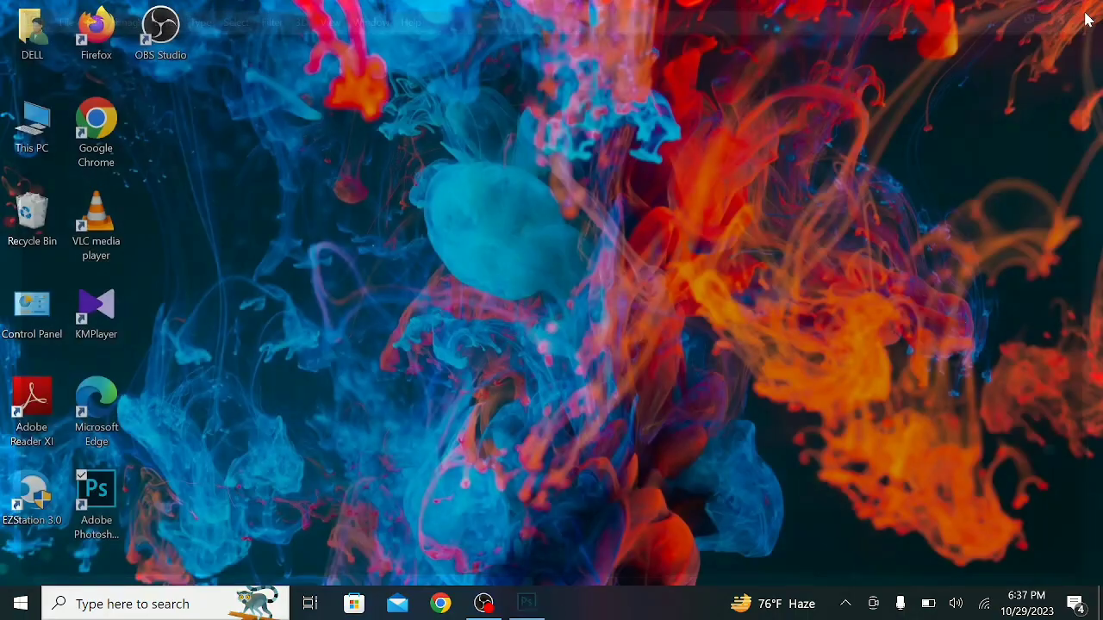